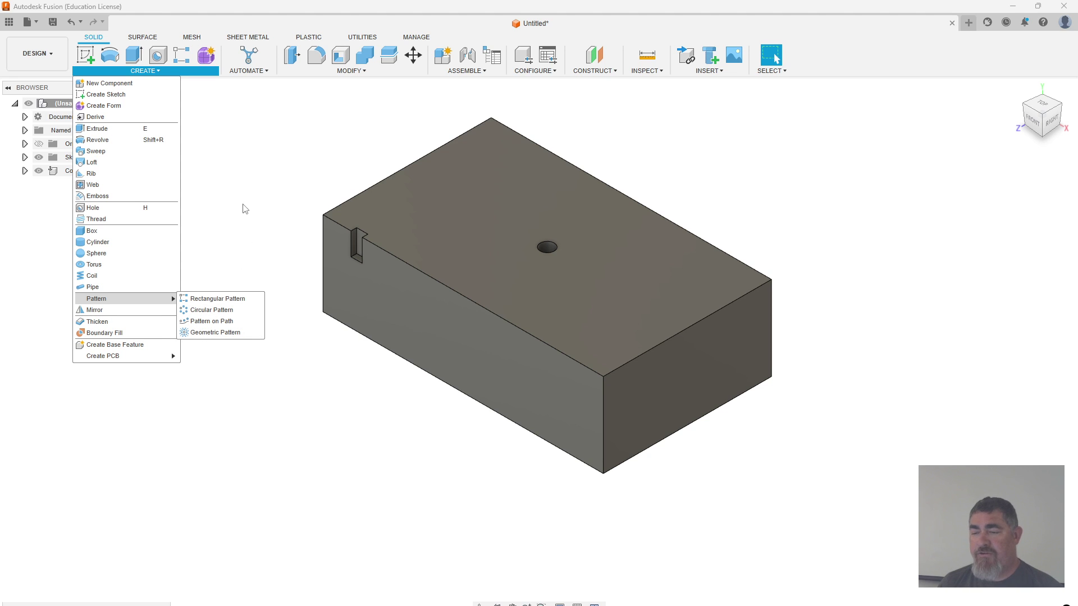
click(227, 309)
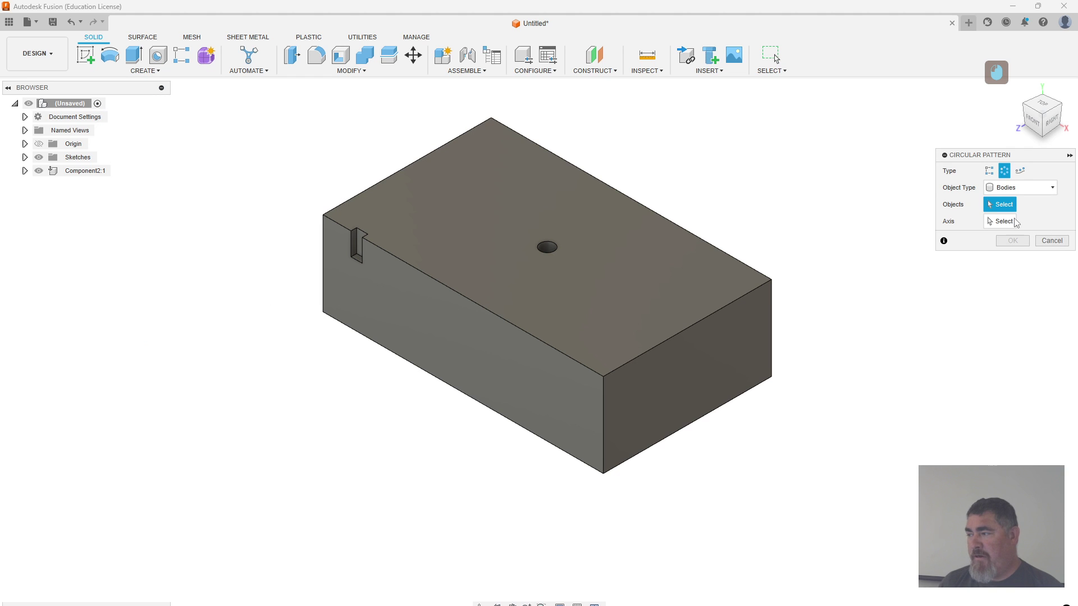
drag(998, 157, 749, 147)
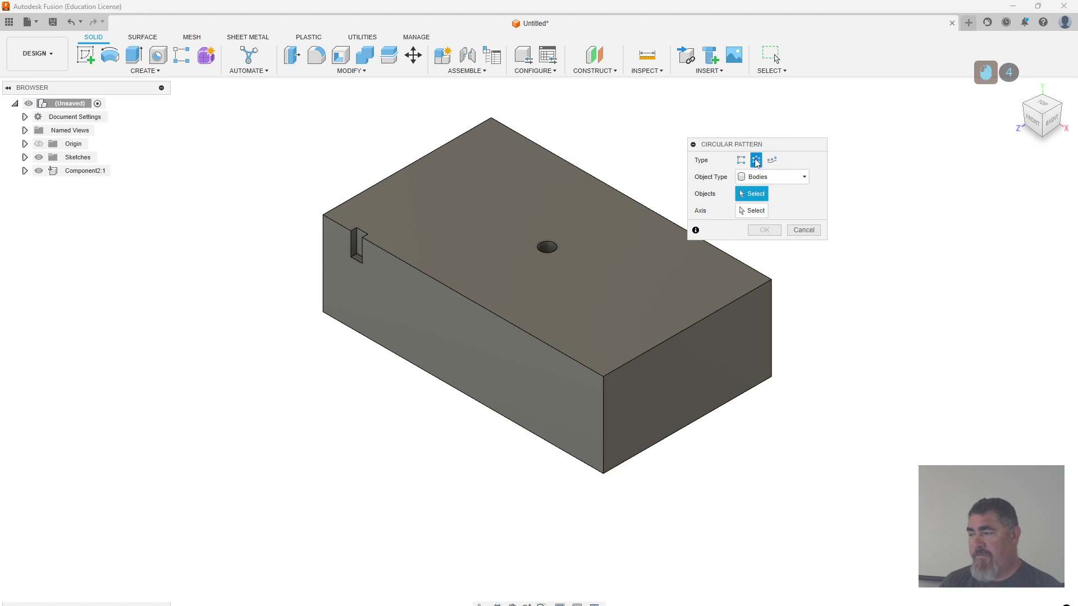
click(772, 161)
click(741, 161)
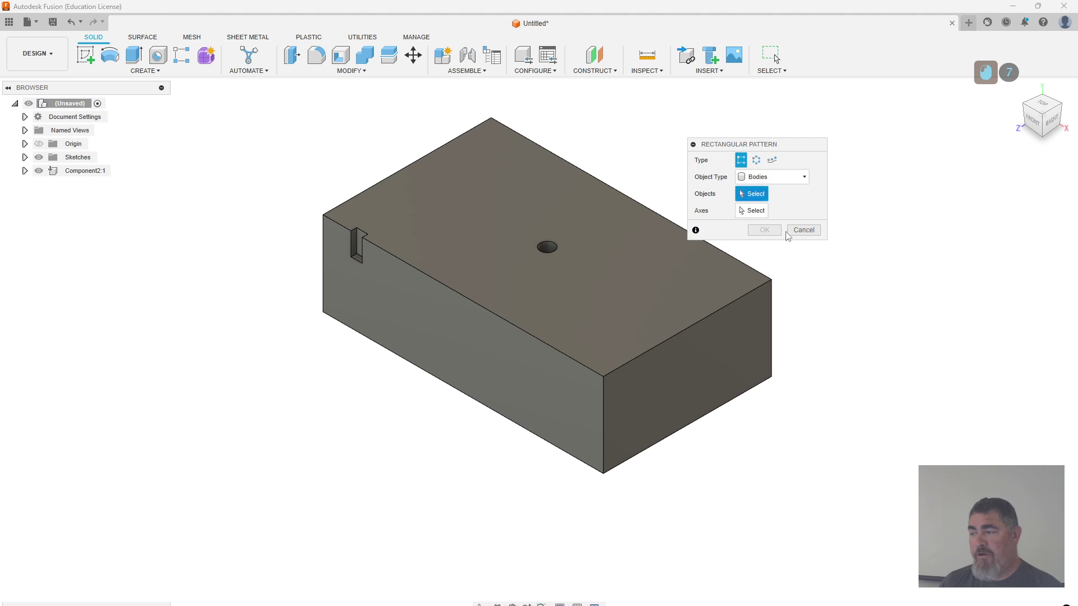
click(809, 233)
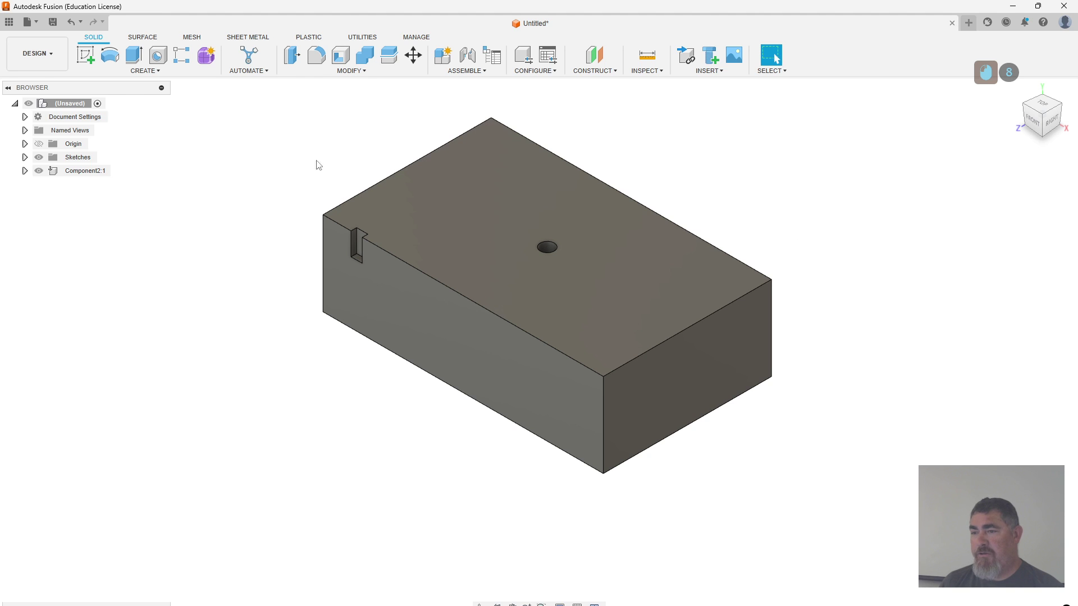
- Start a rectangular pattern with object type Features and select the small slot cut in the block's front face as its object
click(185, 59)
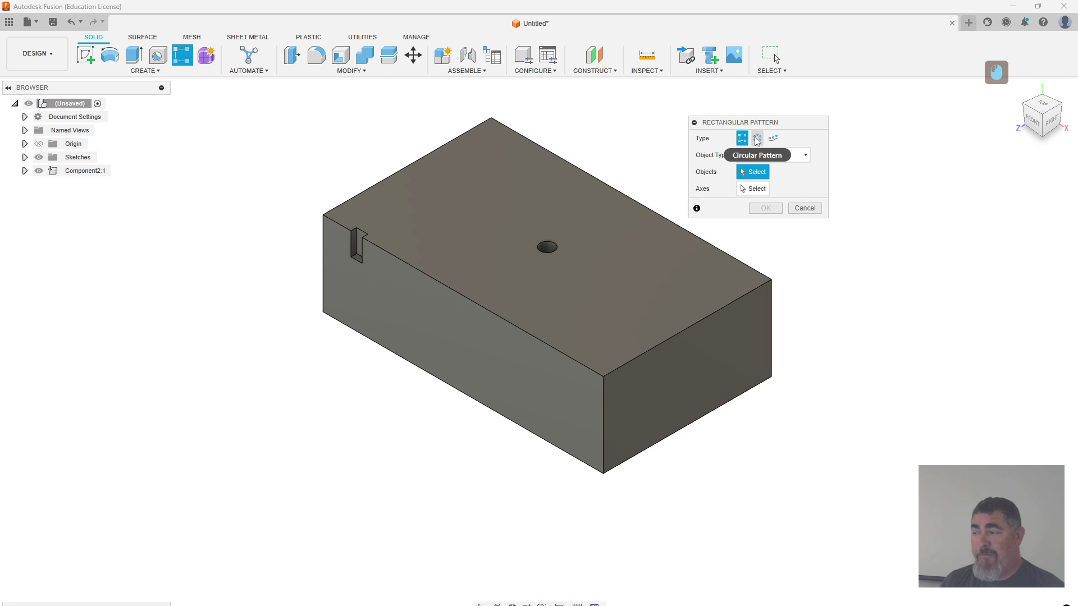
click(774, 139)
click(742, 138)
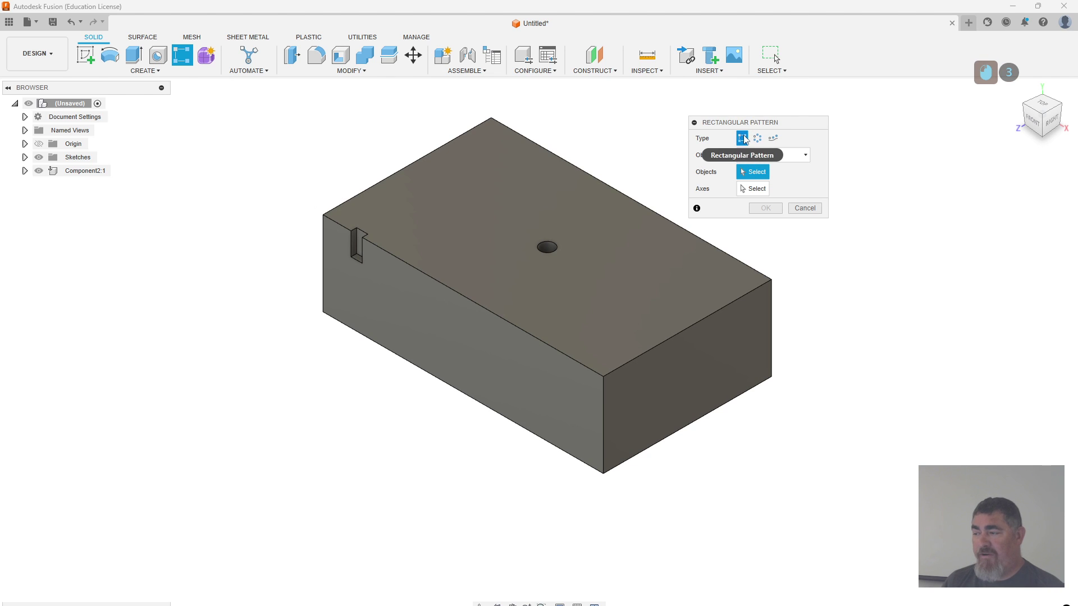
click(805, 157)
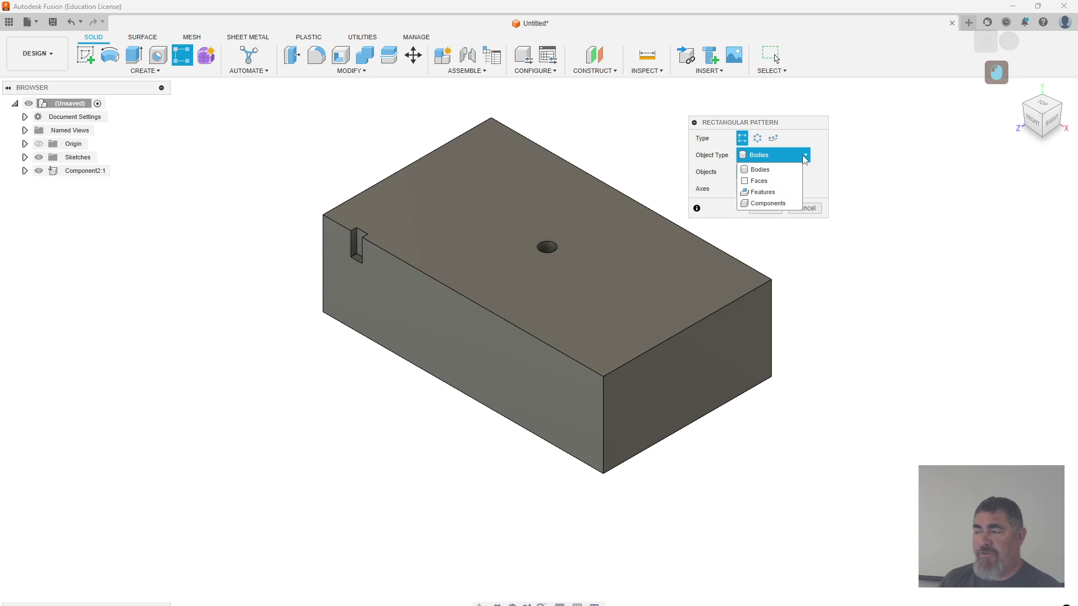
click(770, 194)
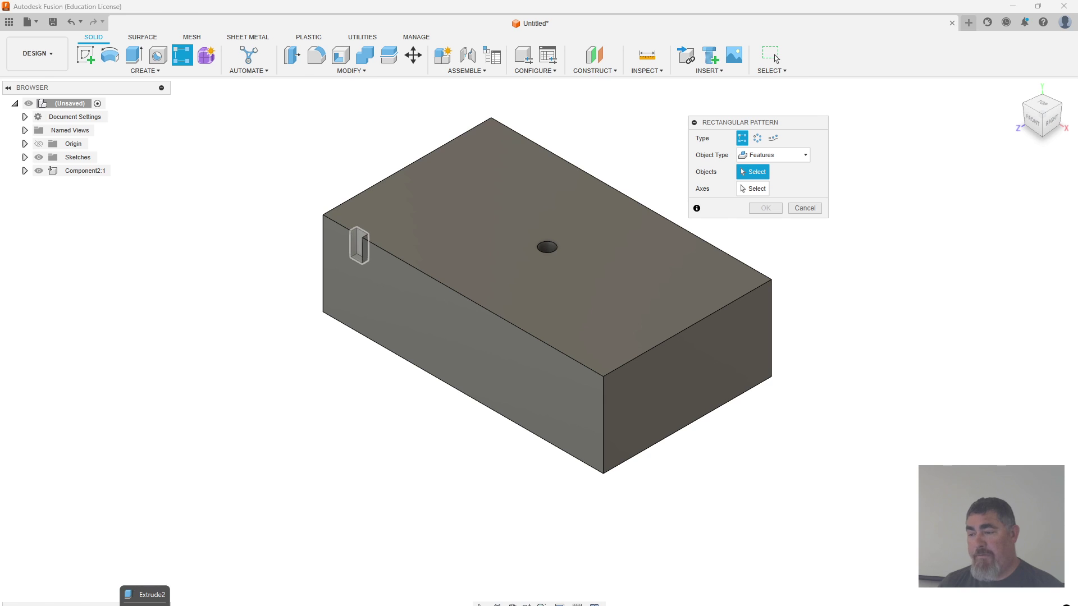
click(145, 605)
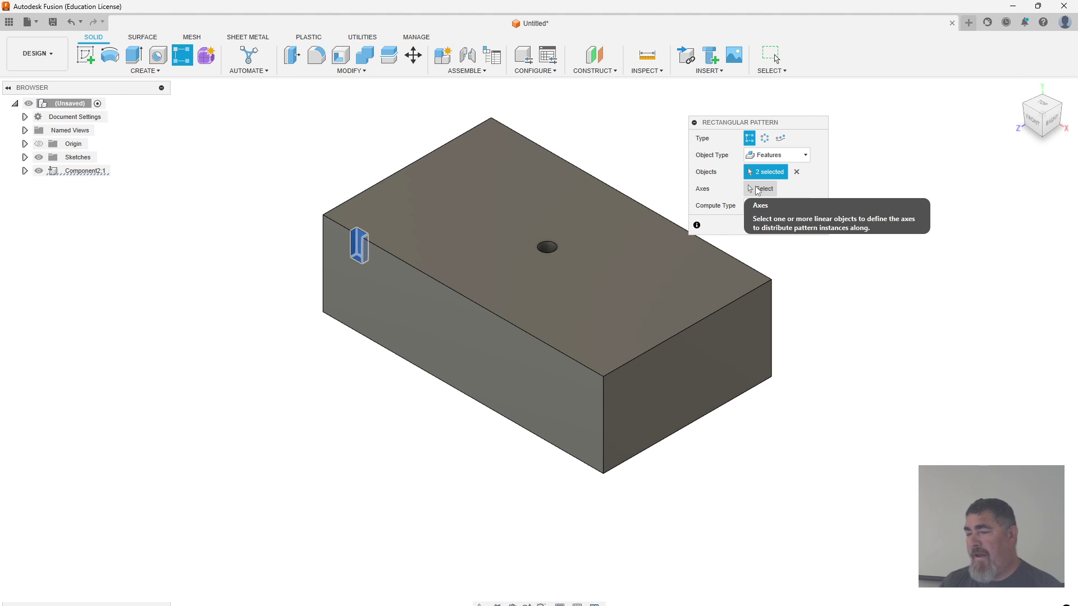
- Set the block's long upper front edge as the pattern axis and stretch the extent to -3.00 in
click(759, 190)
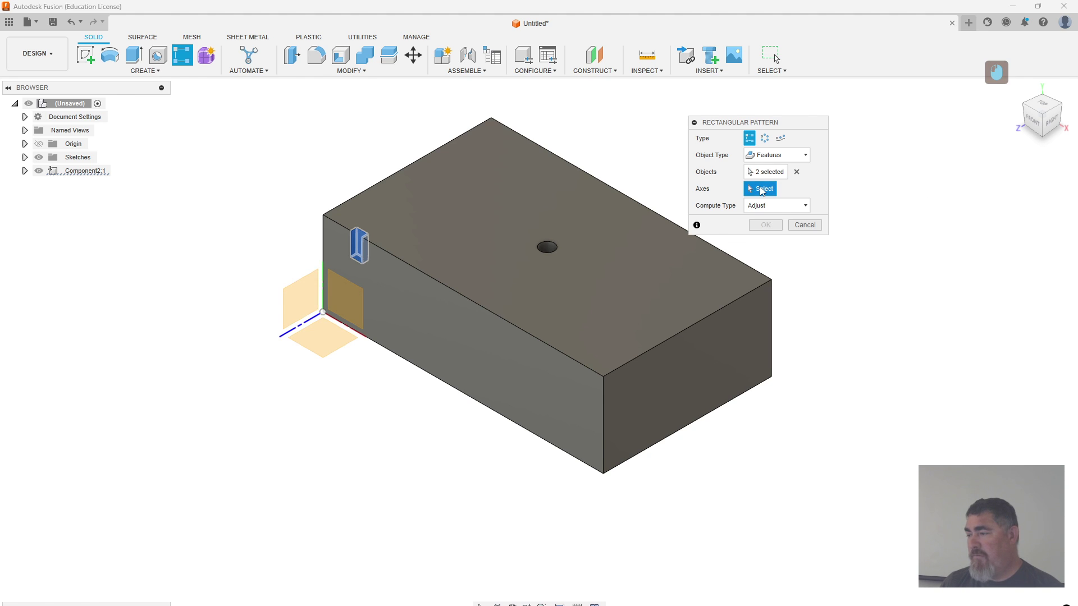
click(391, 255)
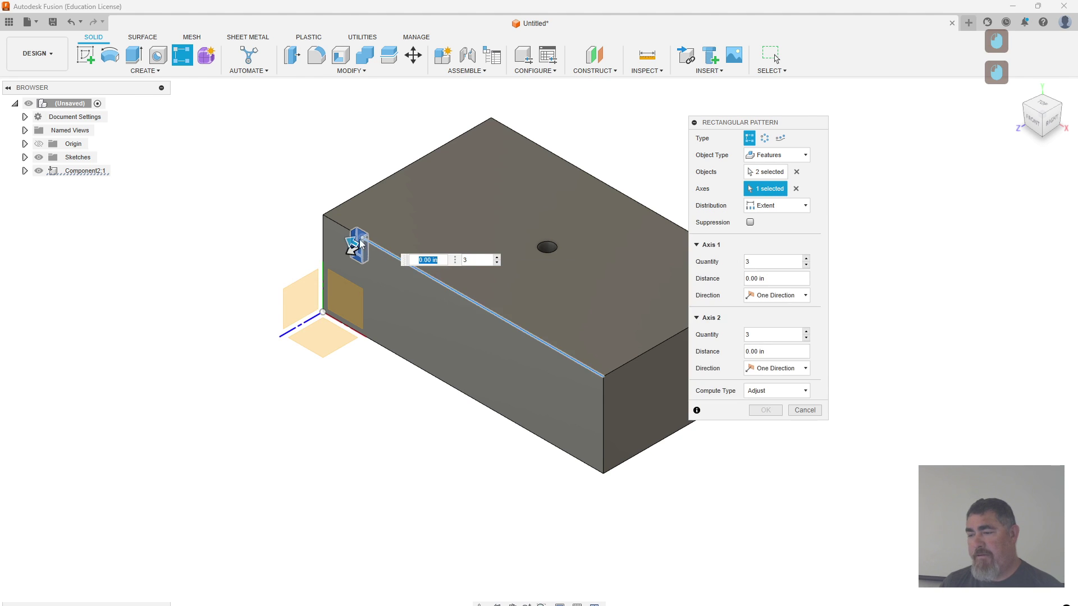
drag(355, 239, 452, 278)
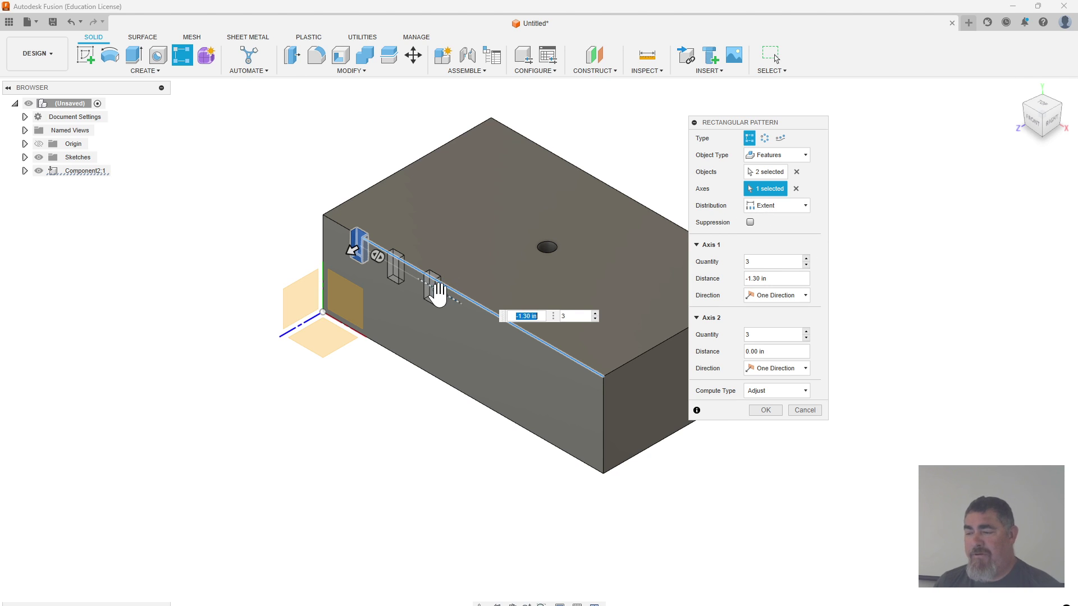
drag(438, 291, 535, 346)
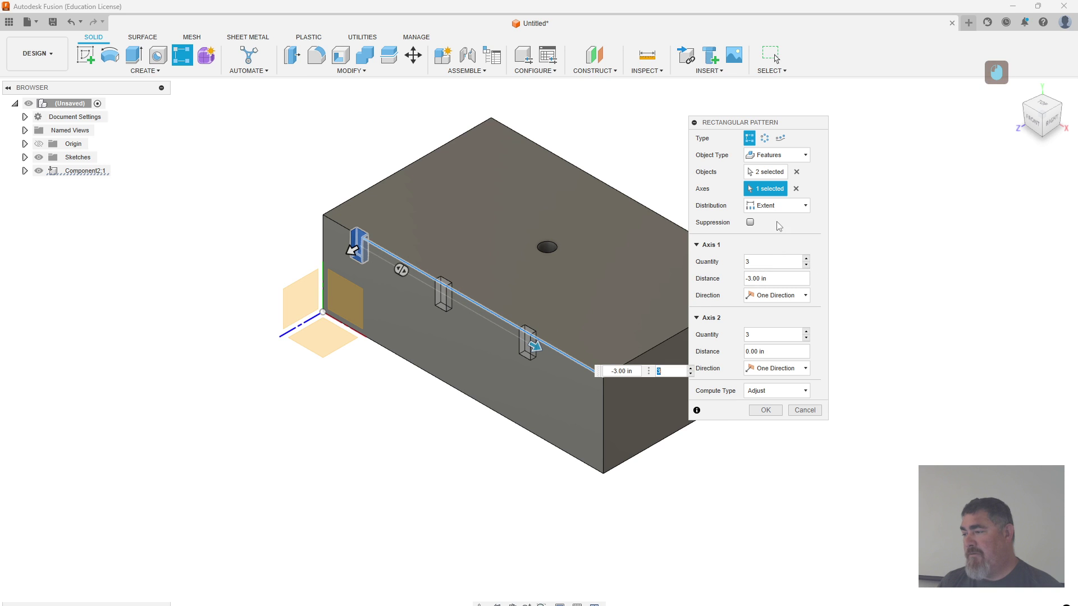
- Raise the pattern's quantity along the first axis to 7
click(758, 278)
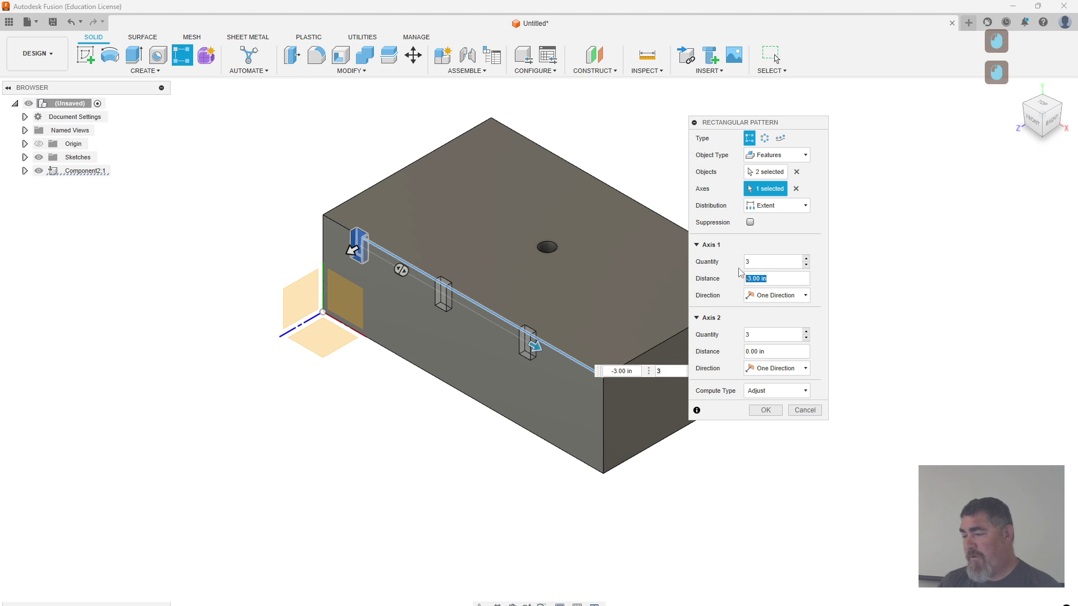
click(807, 260)
click(807, 260)
click(807, 260)
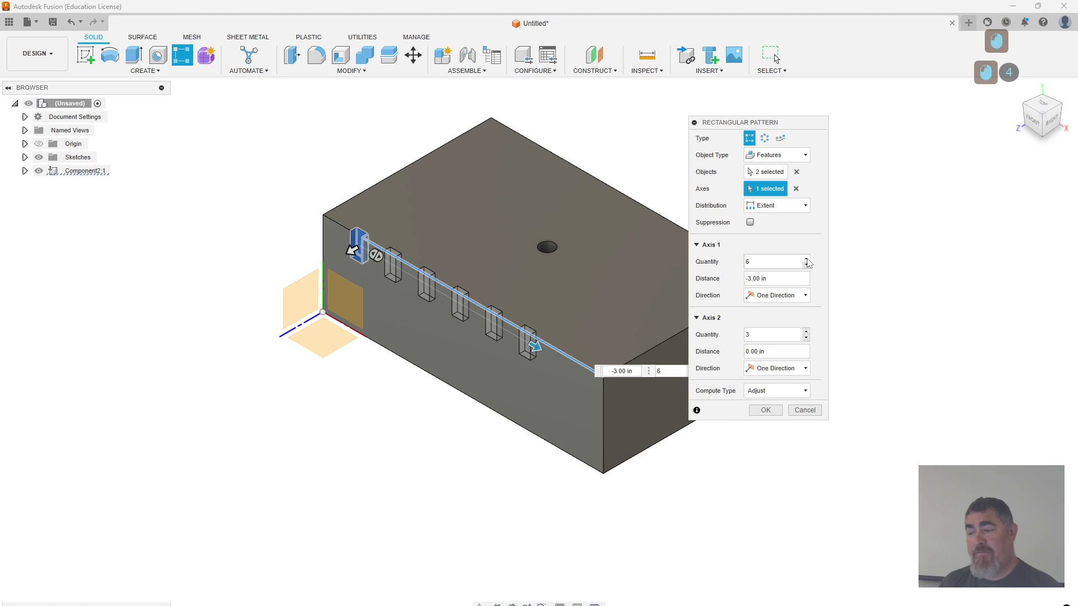
click(807, 260)
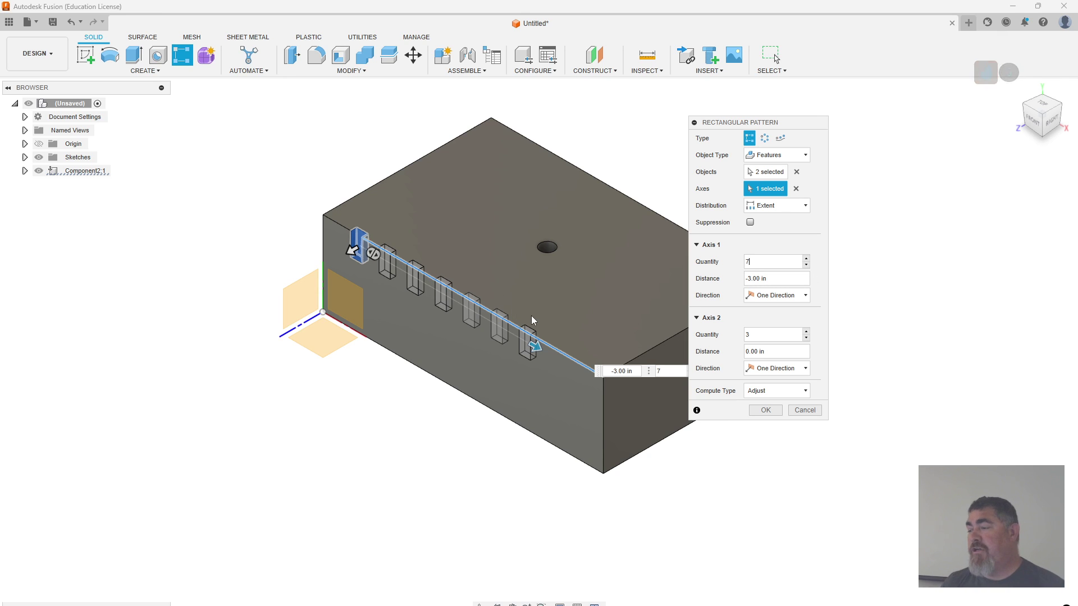
- Change the pattern distribution to Spacing and set the first axis distance to -0.60 in
click(776, 206)
click(777, 231)
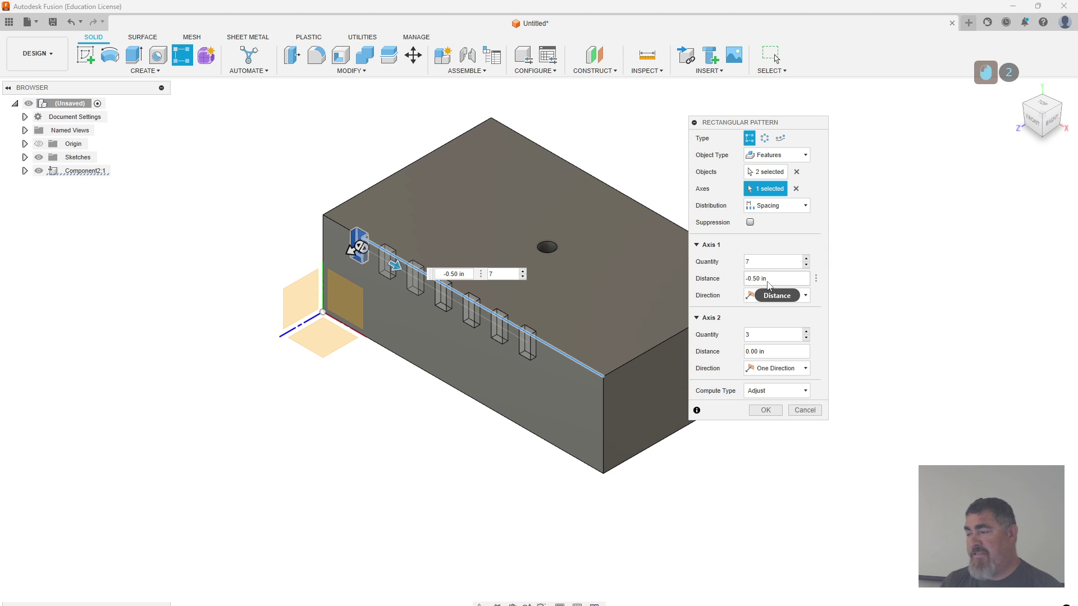
click(749, 281)
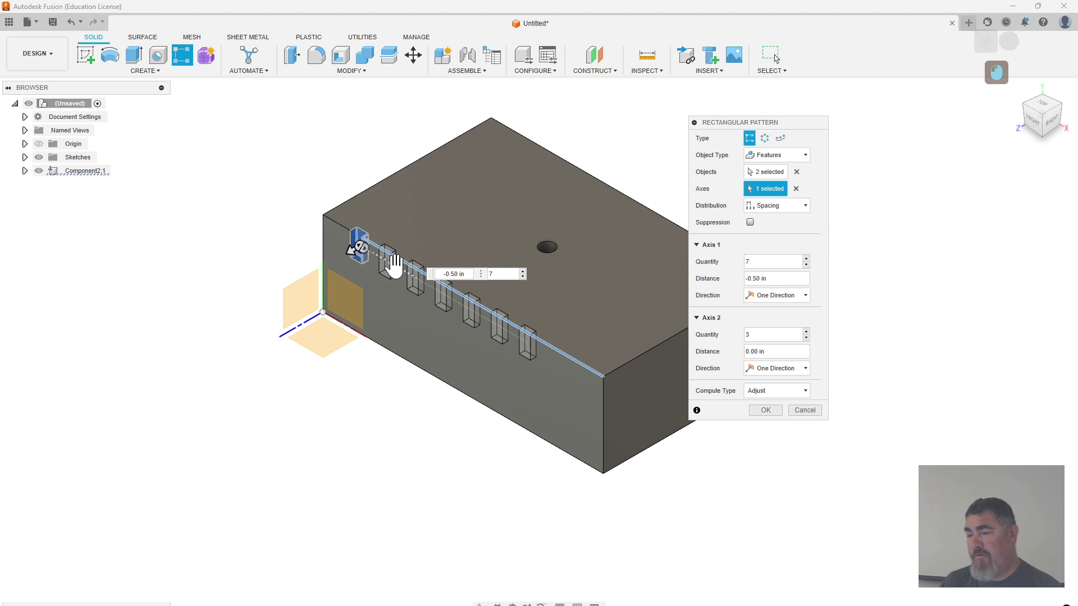
mouse_move(395, 265)
mouse_down()
mouse_move(414, 281)
mouse_move(393, 264)
mouse_move(404, 270)
mouse_up()
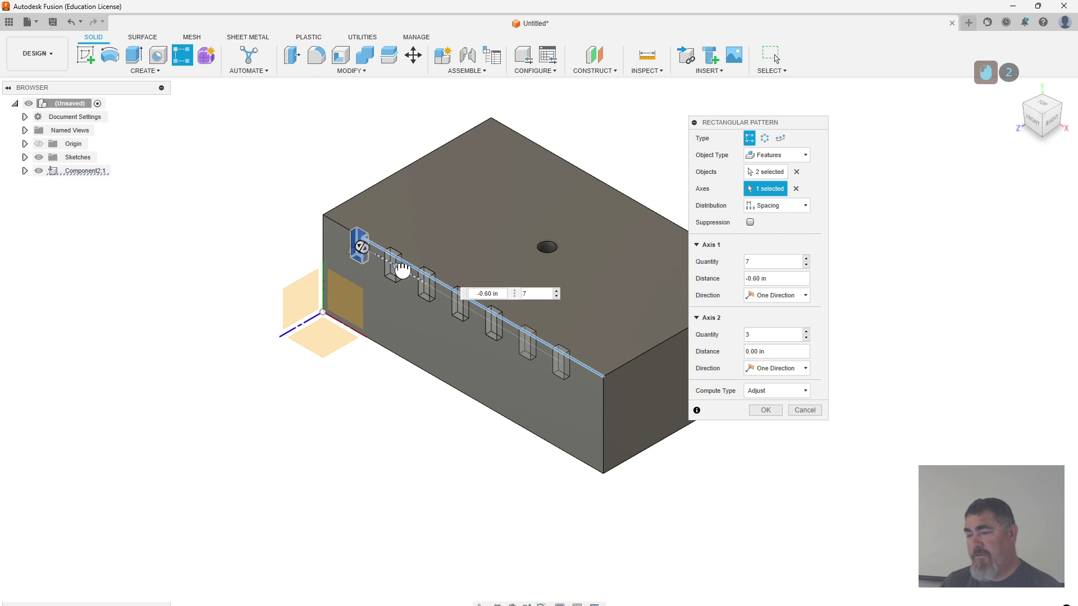
- Set the pattern's quantity along the first axis to 5
click(363, 247)
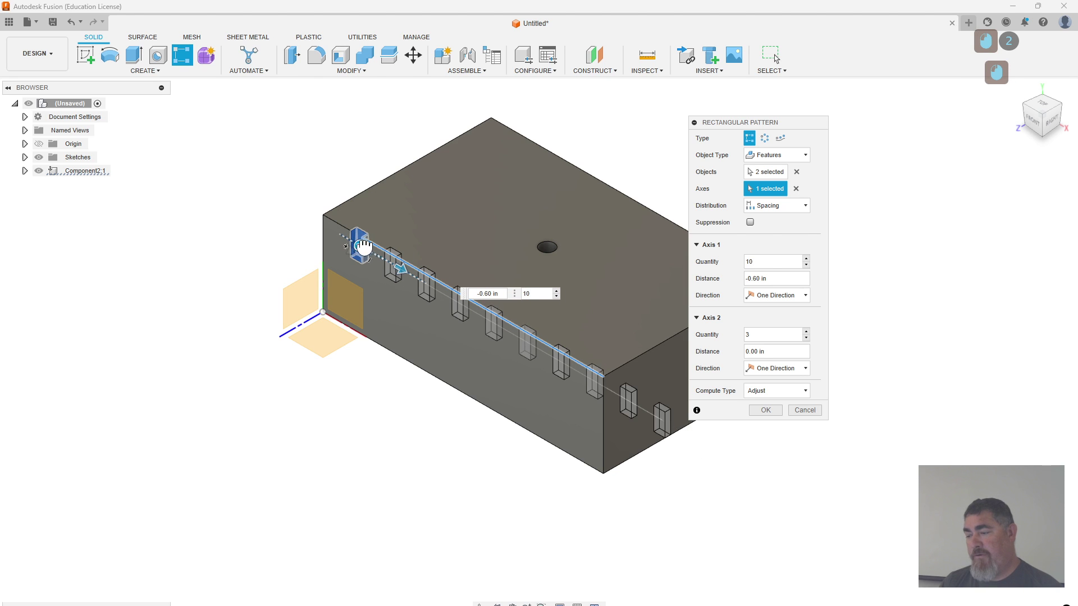
text(12)
drag(356, 242, 376, 243)
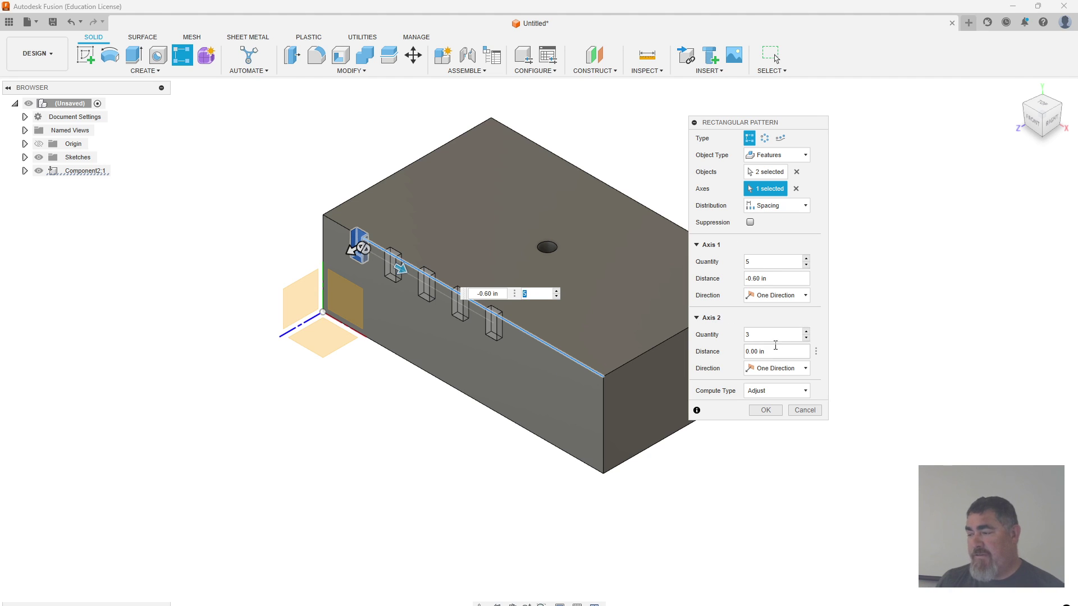
- Set the second axis distance to 0.5 in and add the block's vertical front corner edge beside the slot as the second axis
click(749, 350)
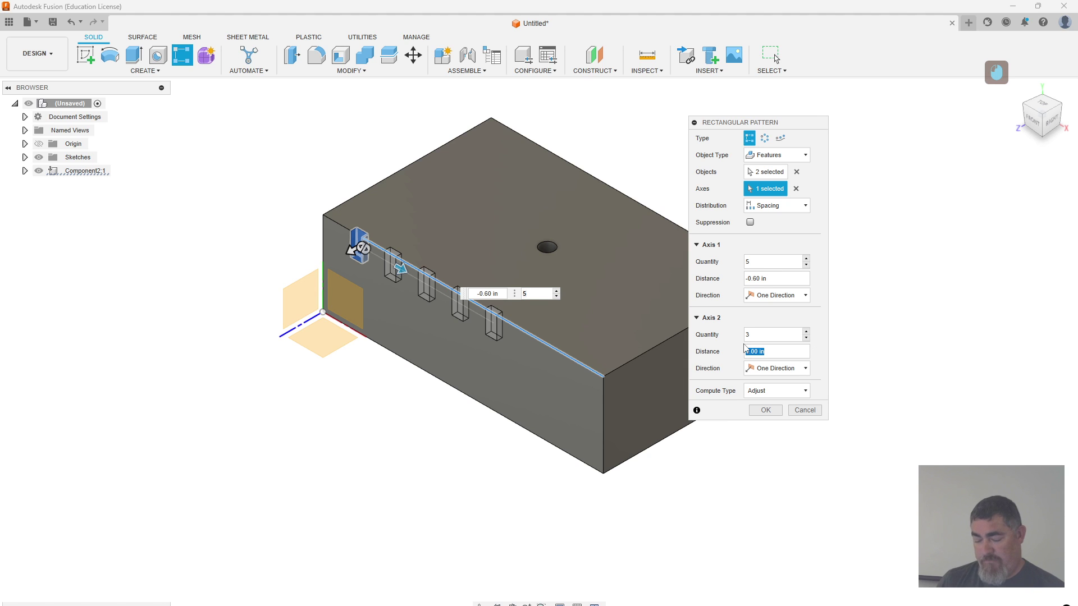
text(.5)
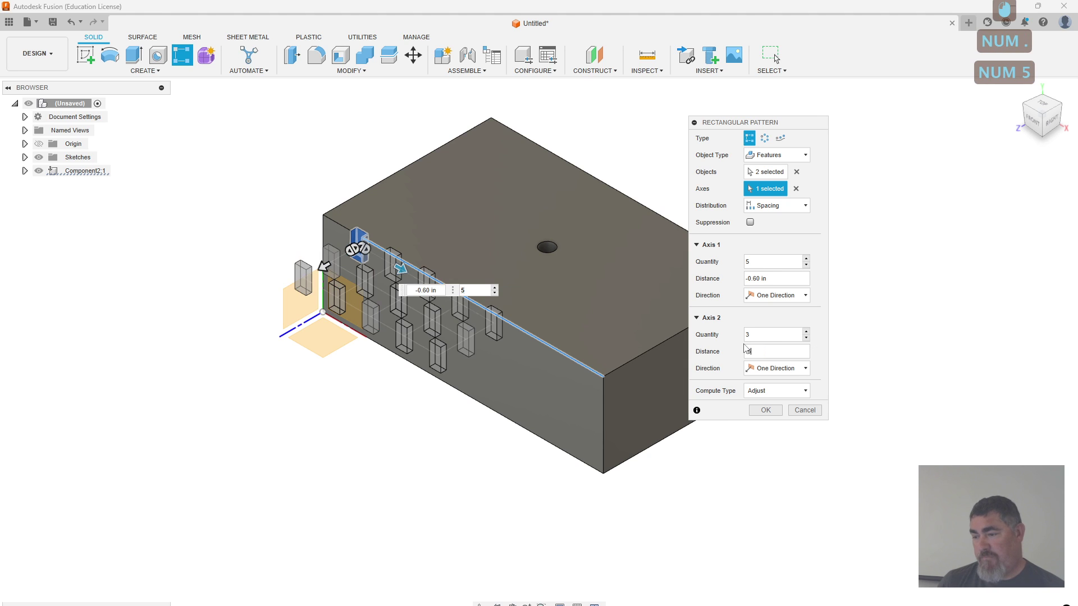
shift+middle_drag(446, 470, 414, 444)
shift+middle_drag(424, 98, 48, 296)
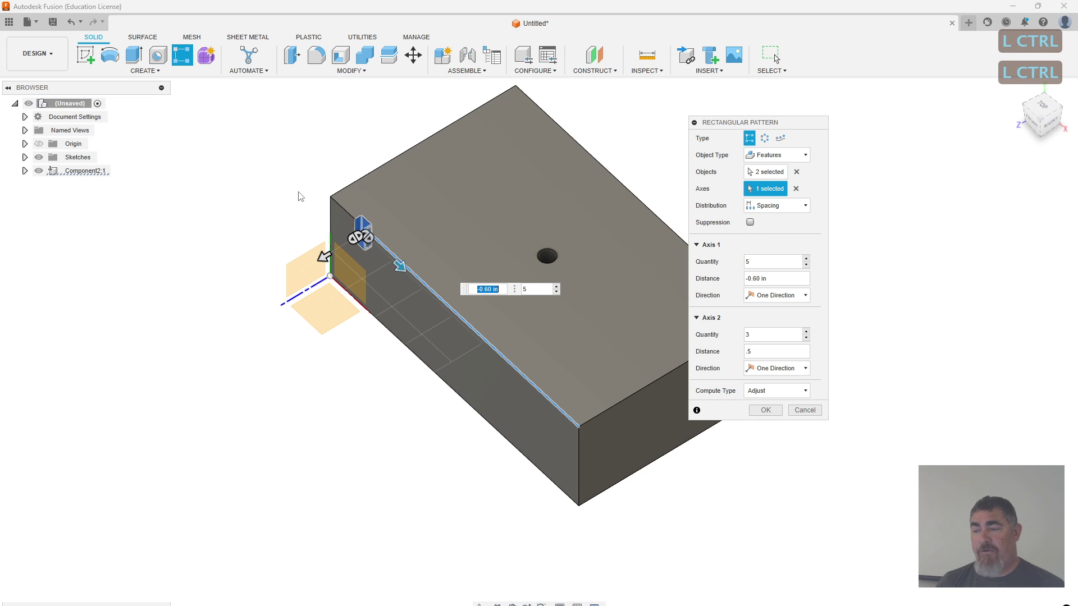
ctrl+click(329, 207)
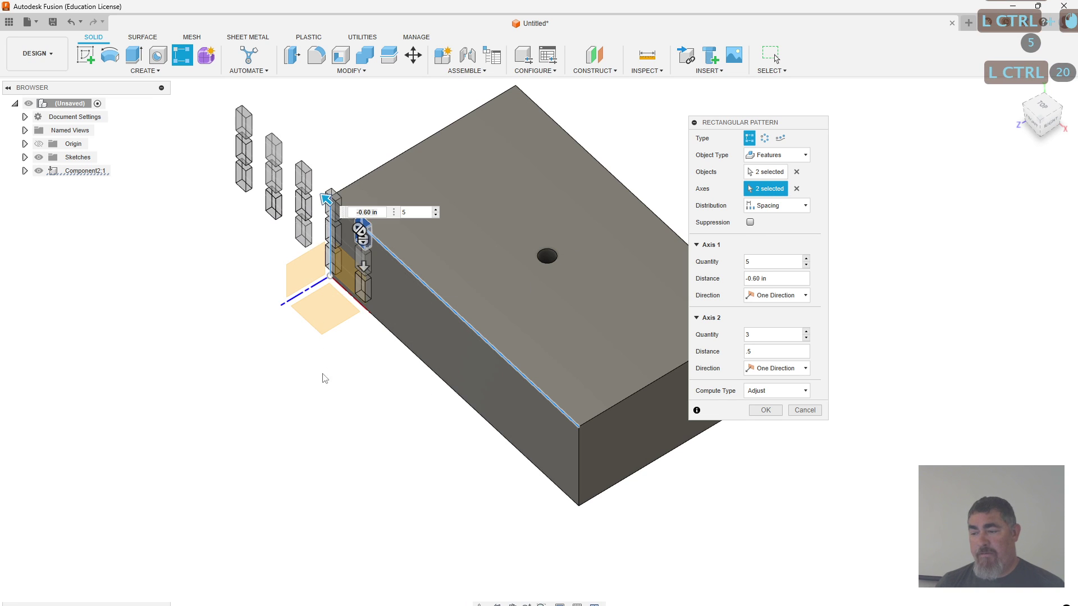
- Reverse the first axis by setting its distance to 0.60 in, and complete the rectangular slot pattern
shift+middle_drag(332, 400, 229, 297)
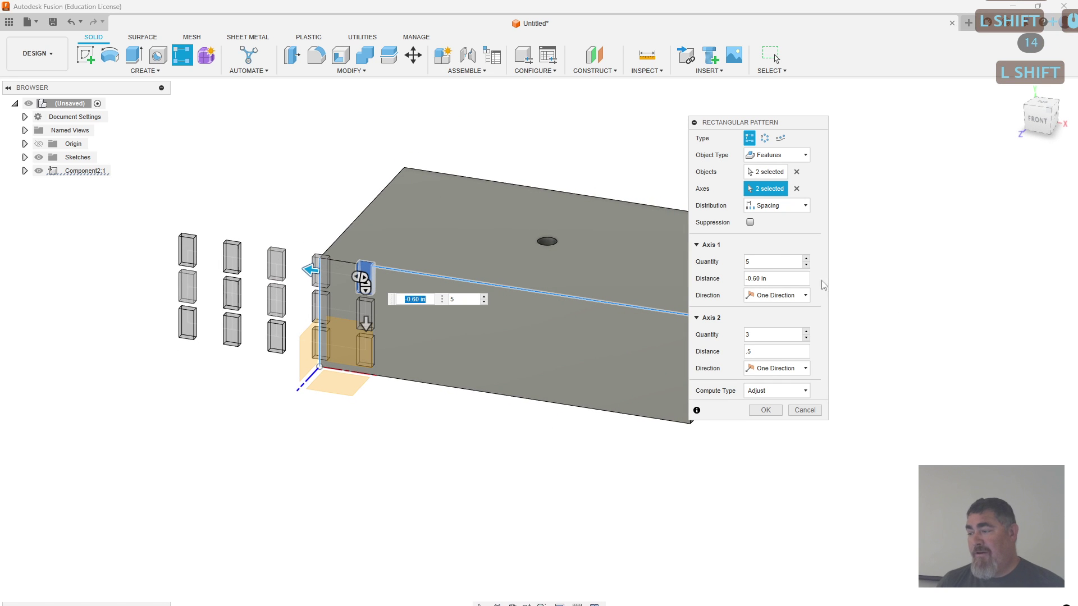
click(748, 278)
key(BackSpace)
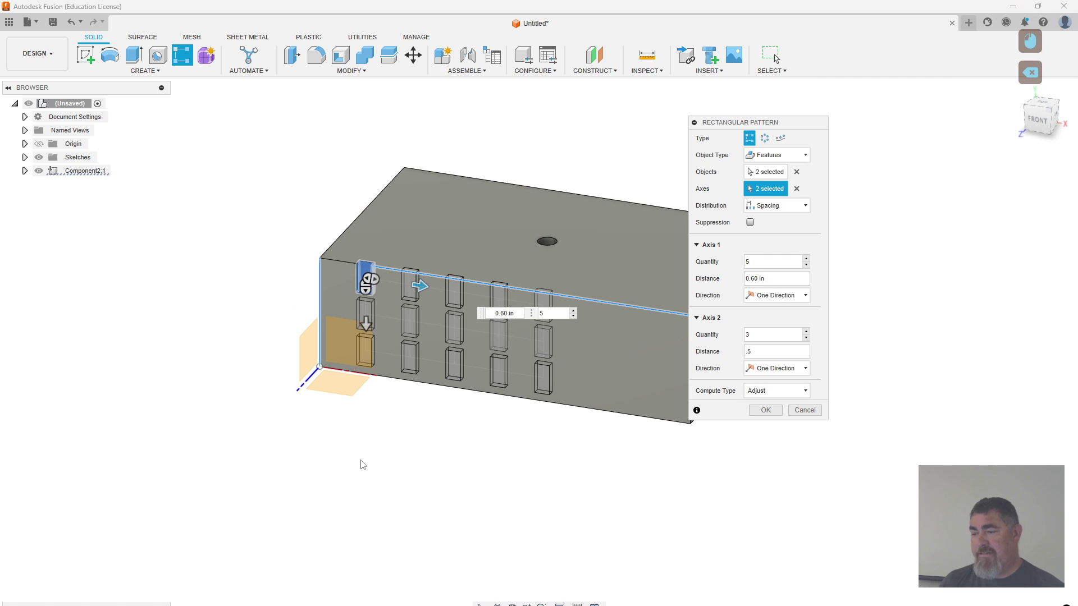
shift+middle_drag(445, 436, 500, 405)
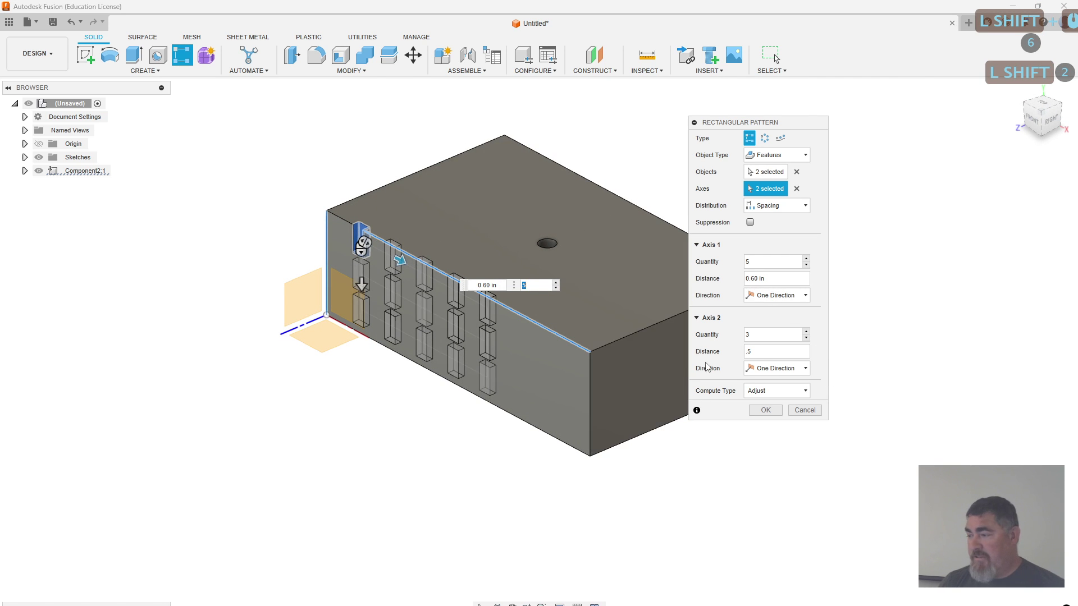
shift+middle_drag(428, 437, 484, 484)
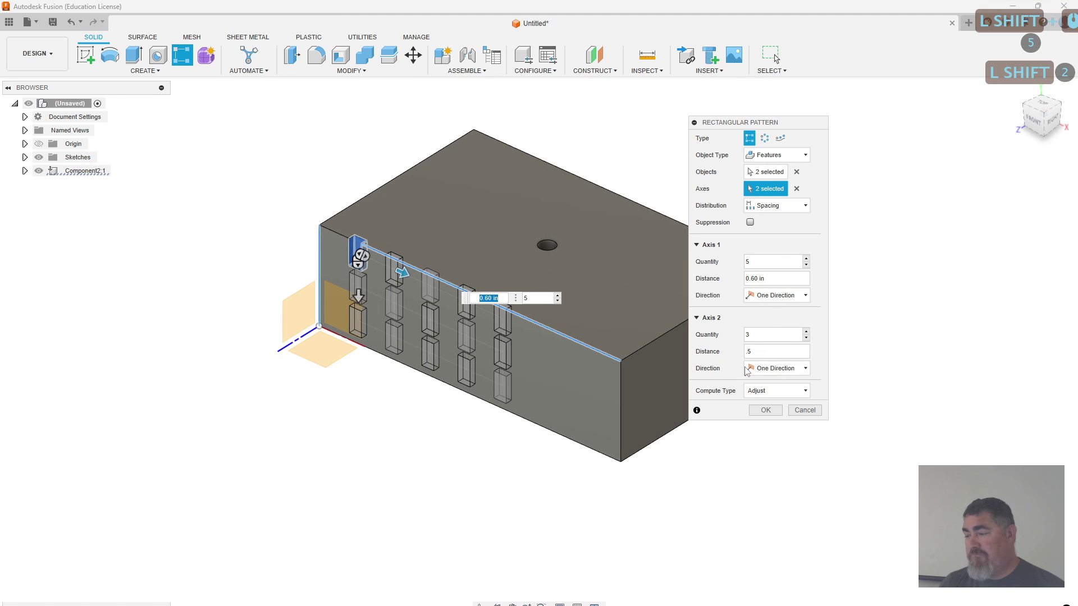
click(766, 411)
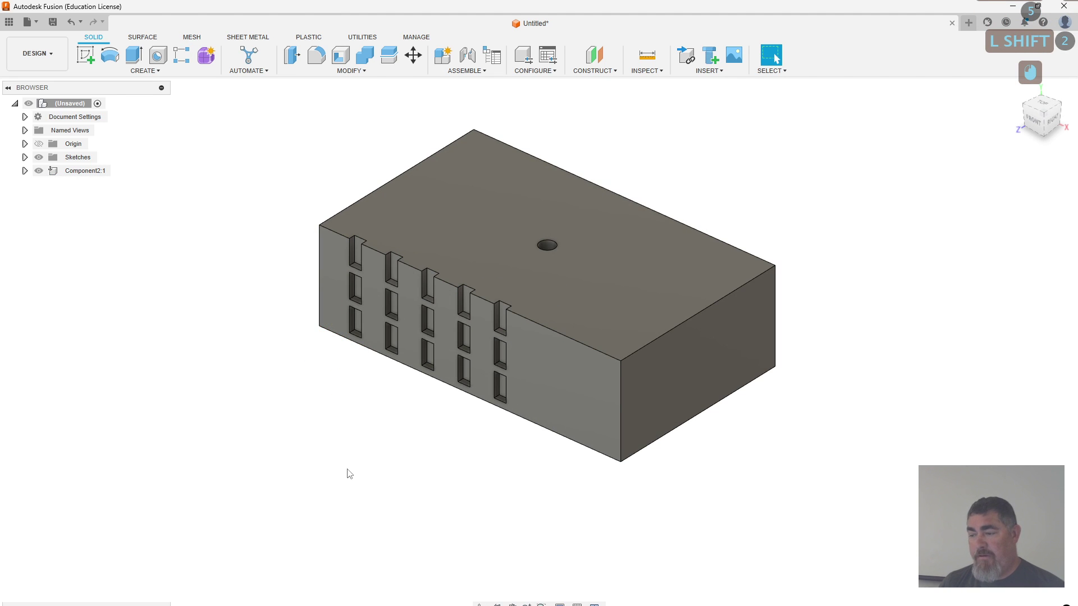
- Edit the rectangular pattern to suppress the lowest slots in the two columns nearest the original slot
double_click(185, 605)
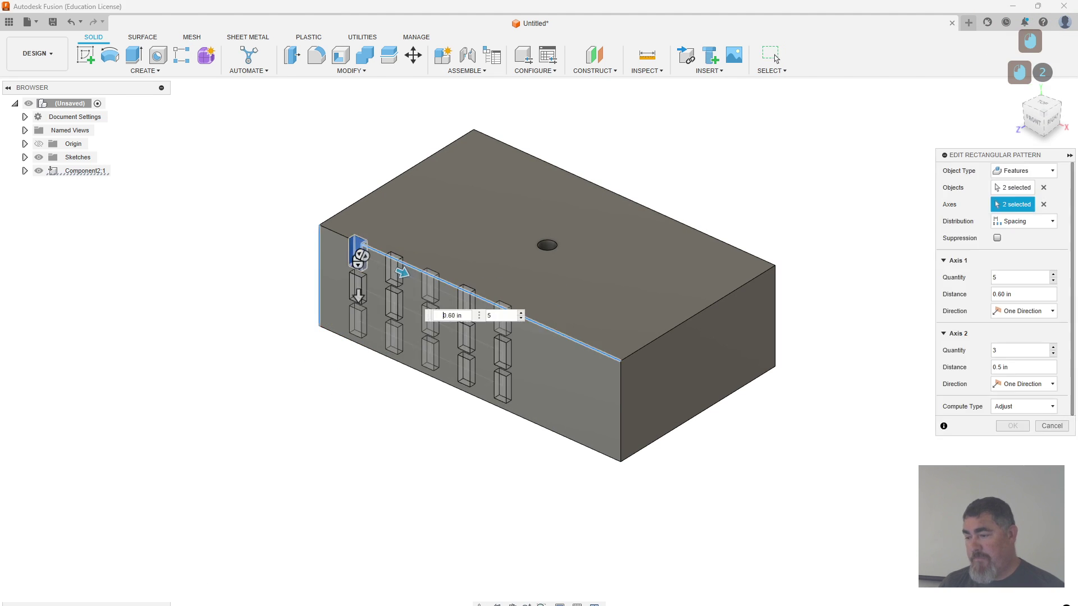
click(998, 238)
click(357, 320)
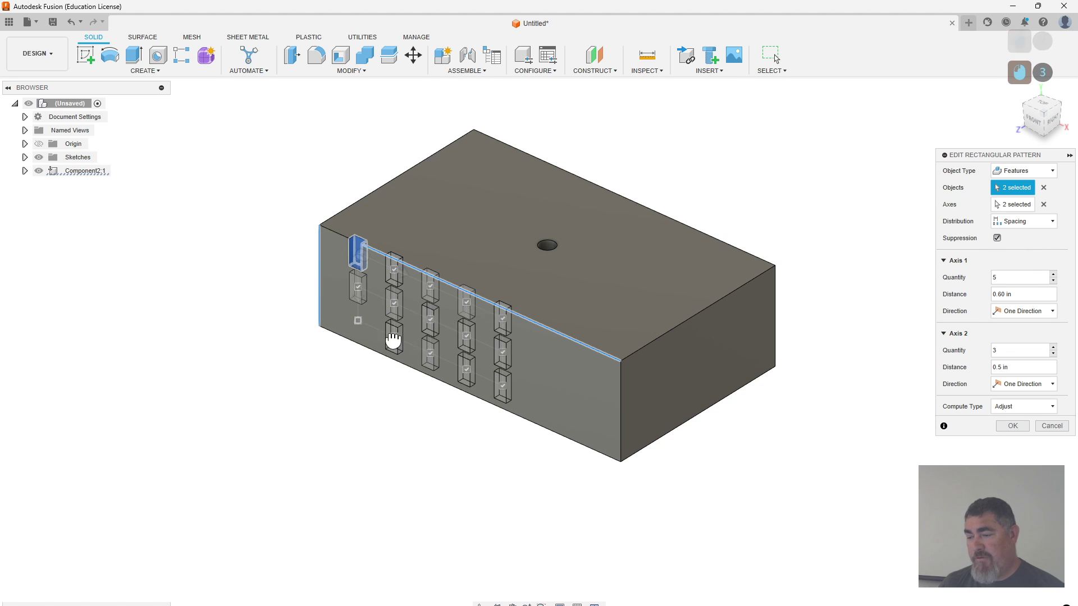
click(394, 337)
click(1013, 426)
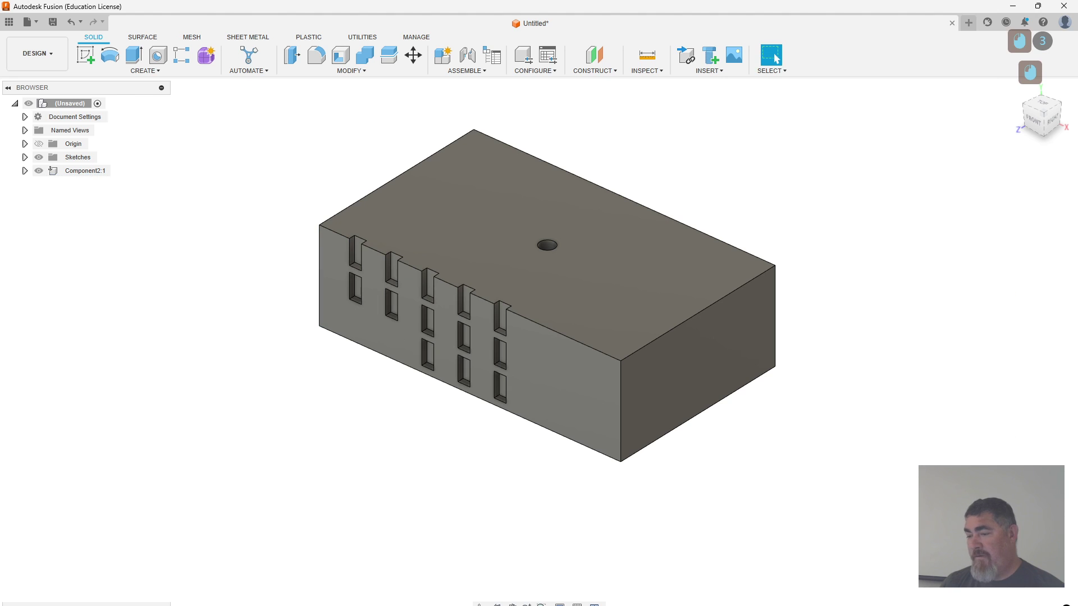
- Start a rectangular pattern of the top hole along the block's long rear top edge with 0.70 in spacing and symmetric direction
middle_drag(288, 391, 225, 378)
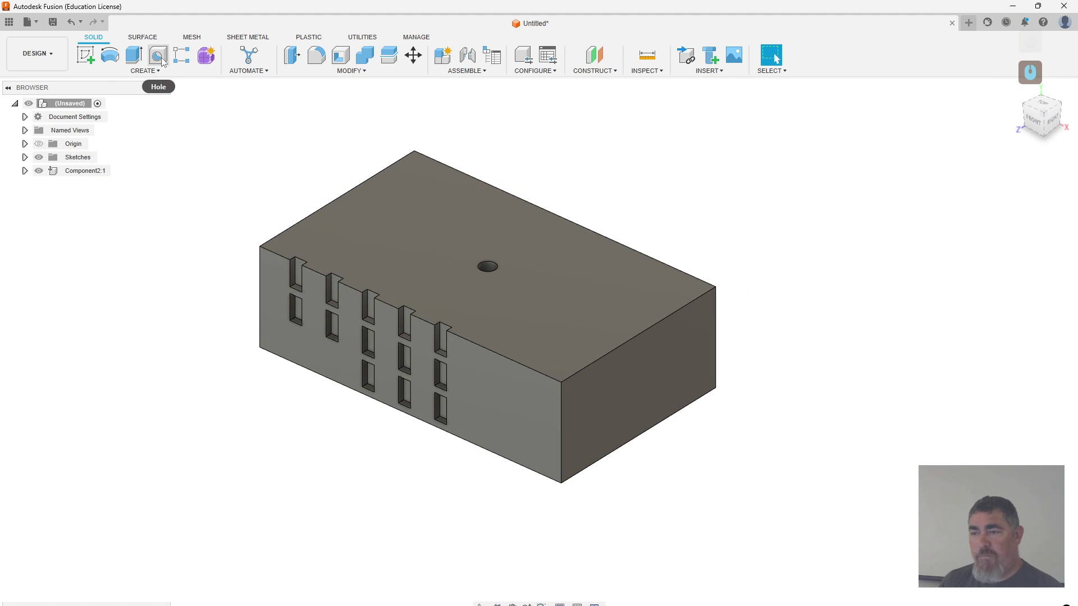
click(182, 55)
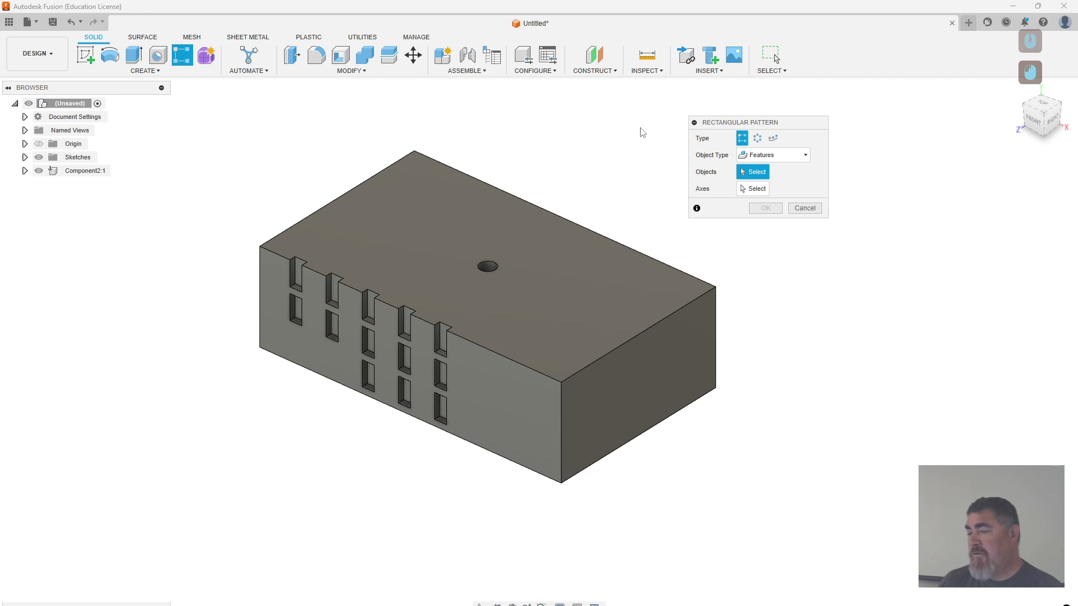
click(491, 271)
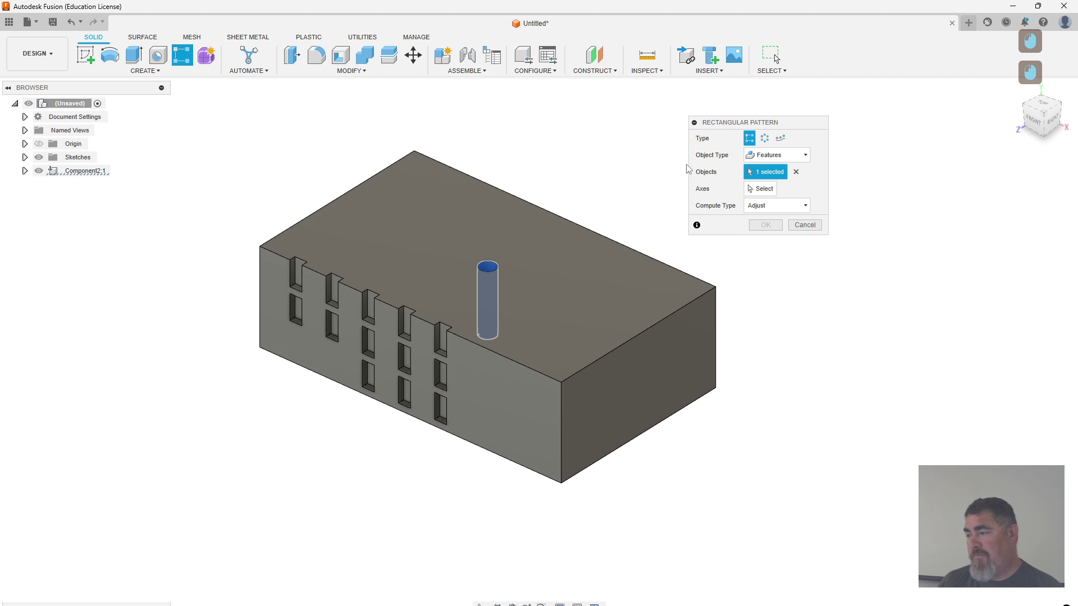
click(769, 191)
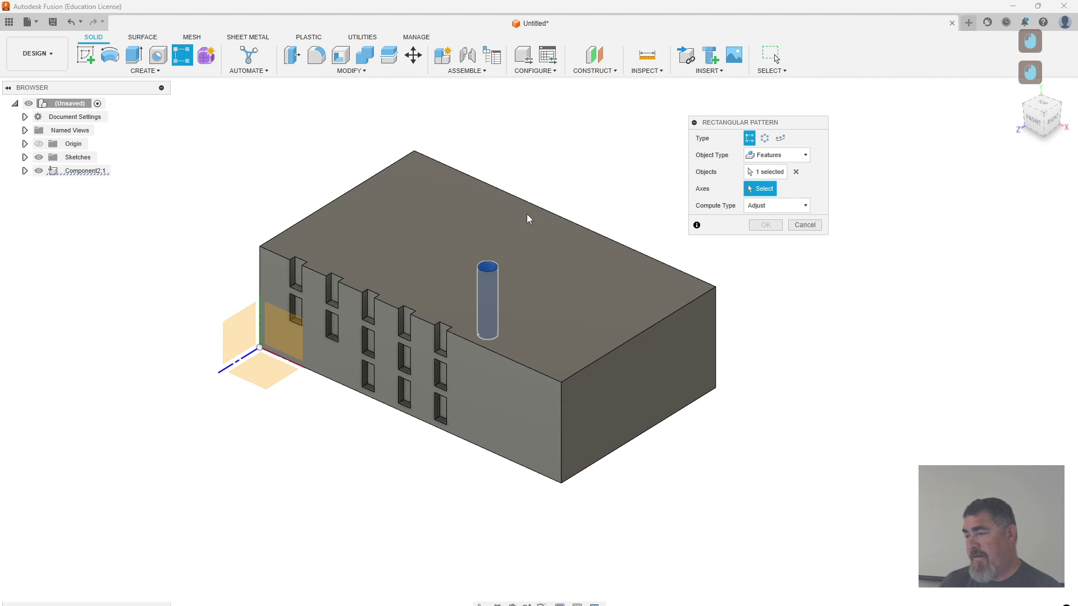
click(542, 210)
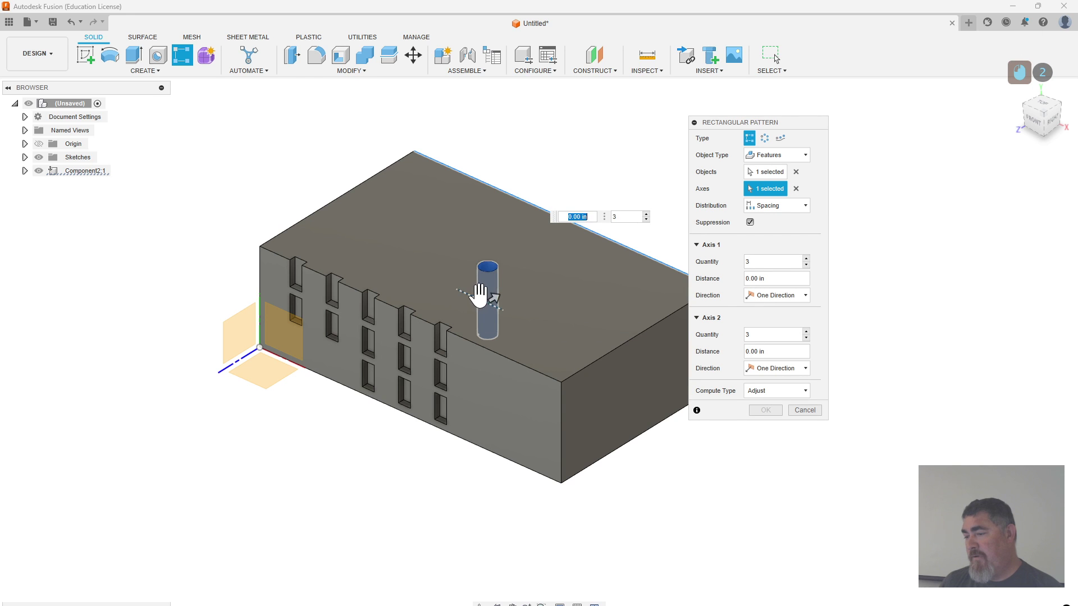
drag(483, 293, 437, 281)
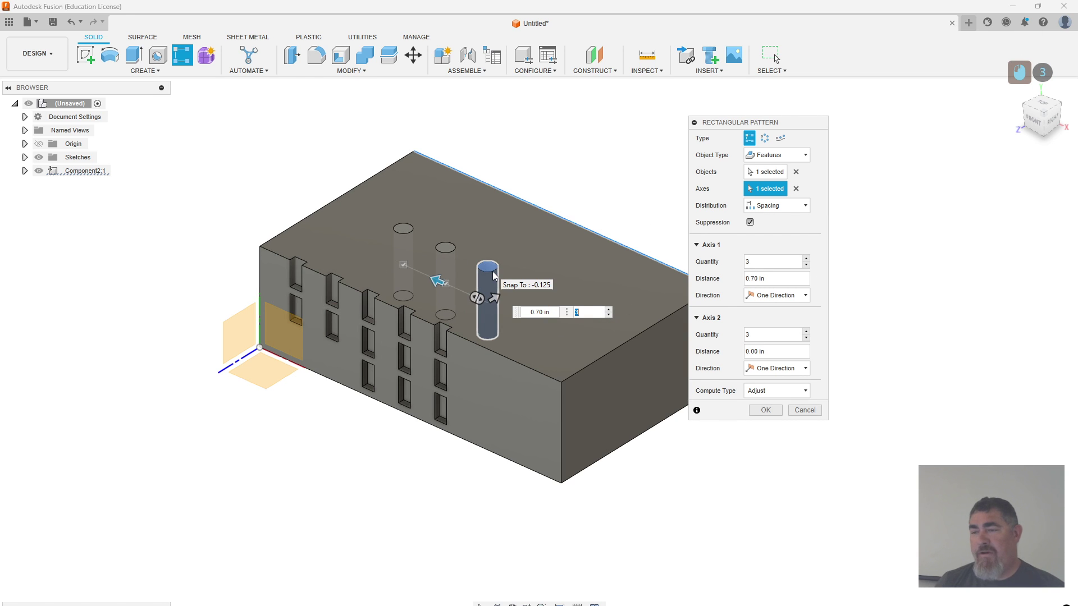
click(776, 296)
click(775, 321)
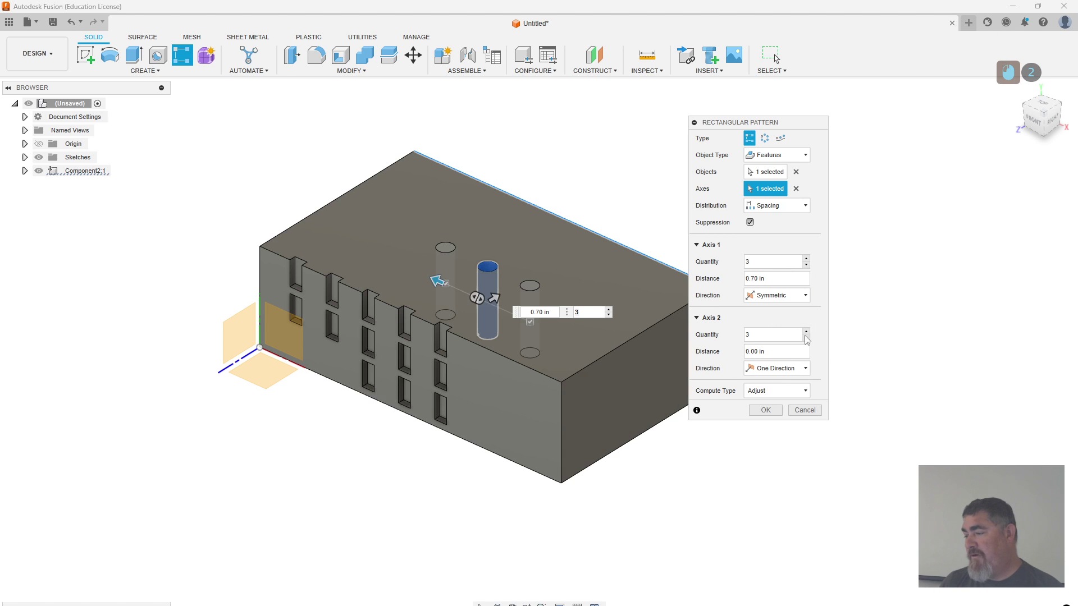
- Set the second axis to 0.60 in spacing with symmetric direction, keep 3 instances per axis, and complete the hole pattern
drag(491, 297, 540, 286)
shift+middle_drag(440, 489, 482, 534)
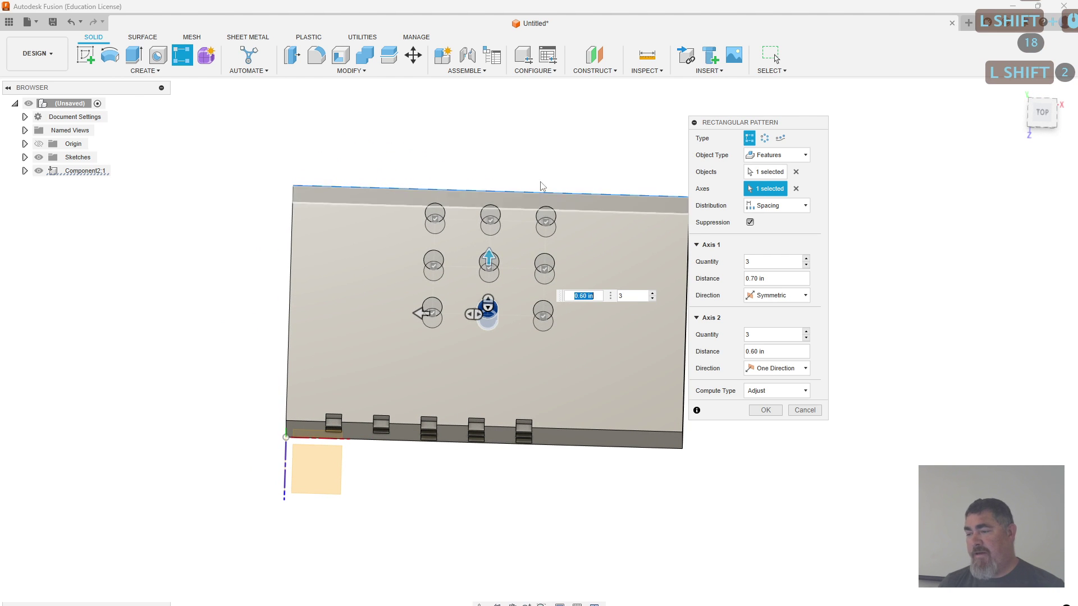
key(Tab)
click(807, 259)
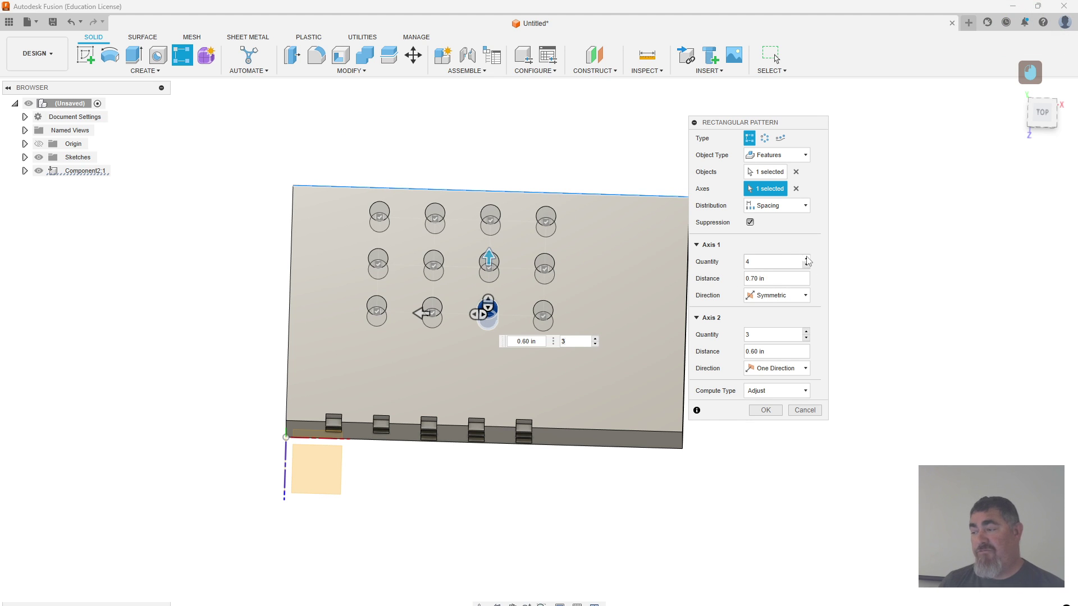
click(807, 265)
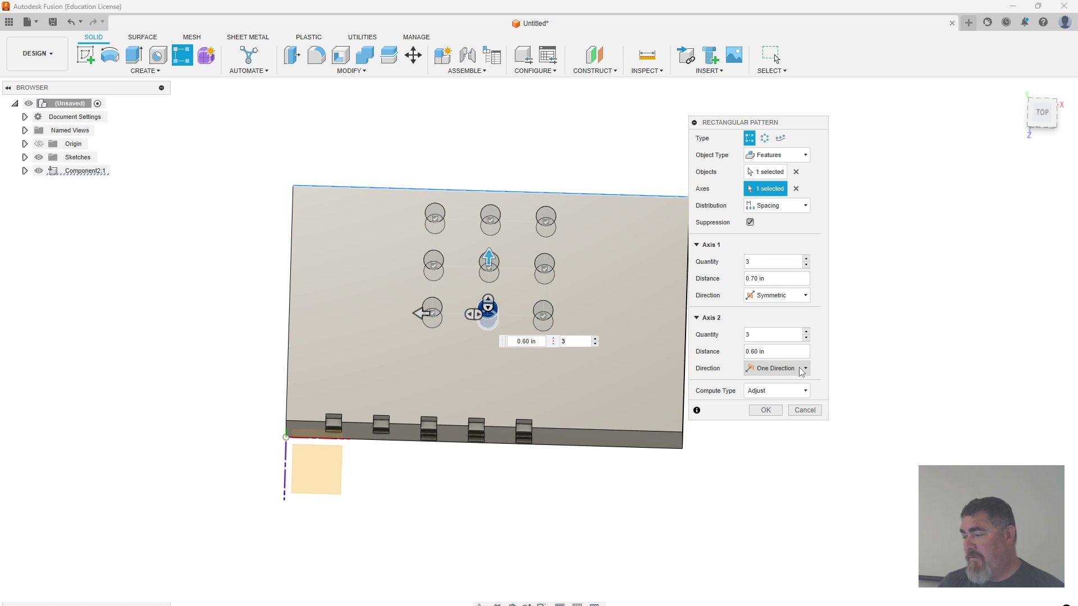
click(778, 368)
click(766, 393)
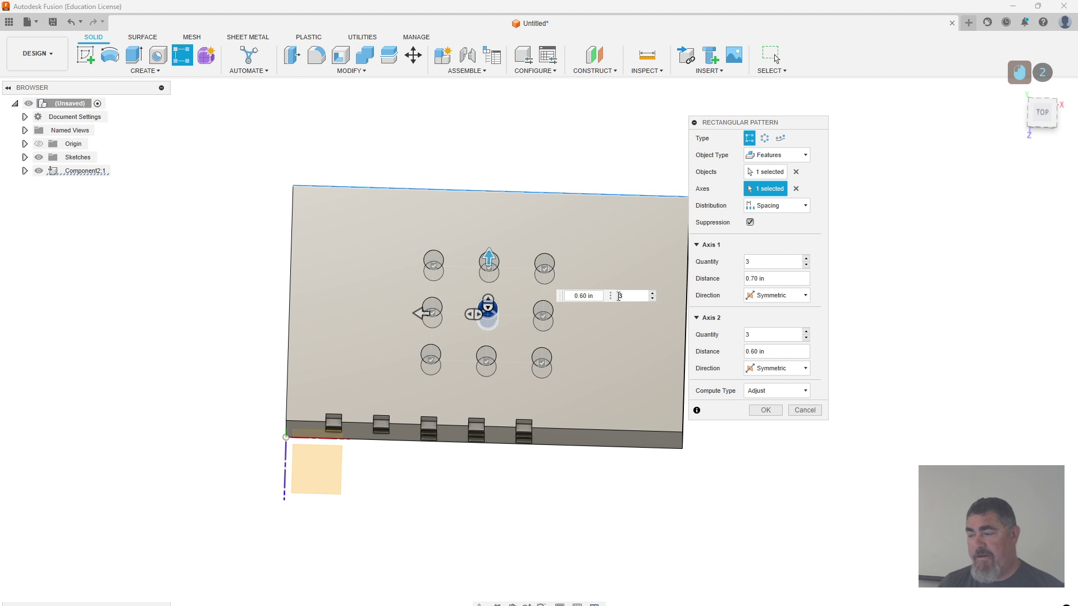
click(761, 412)
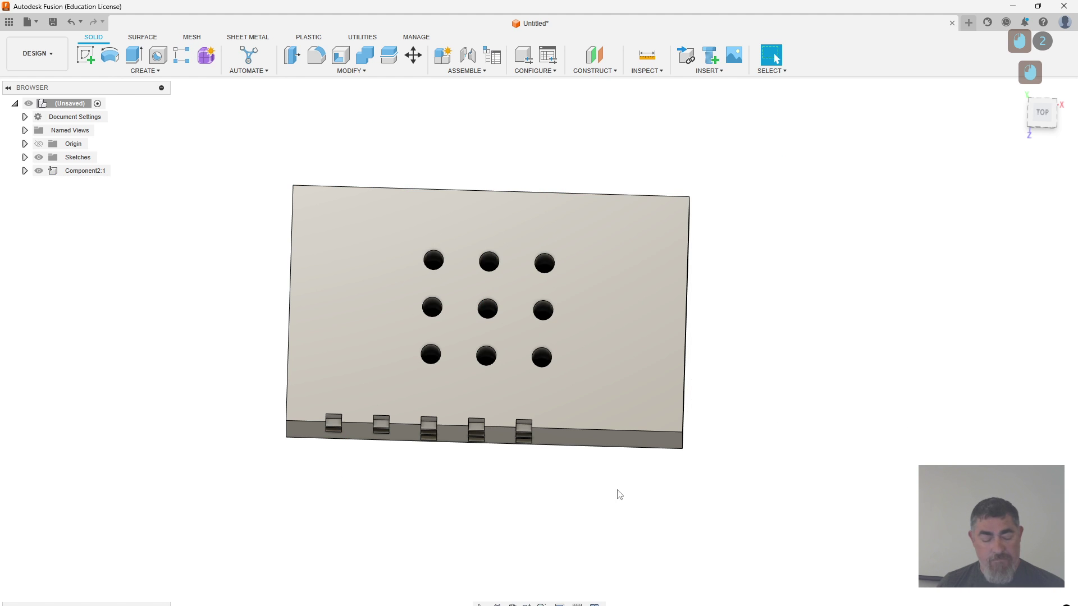
shift+middle_drag(585, 501, 272, 473)
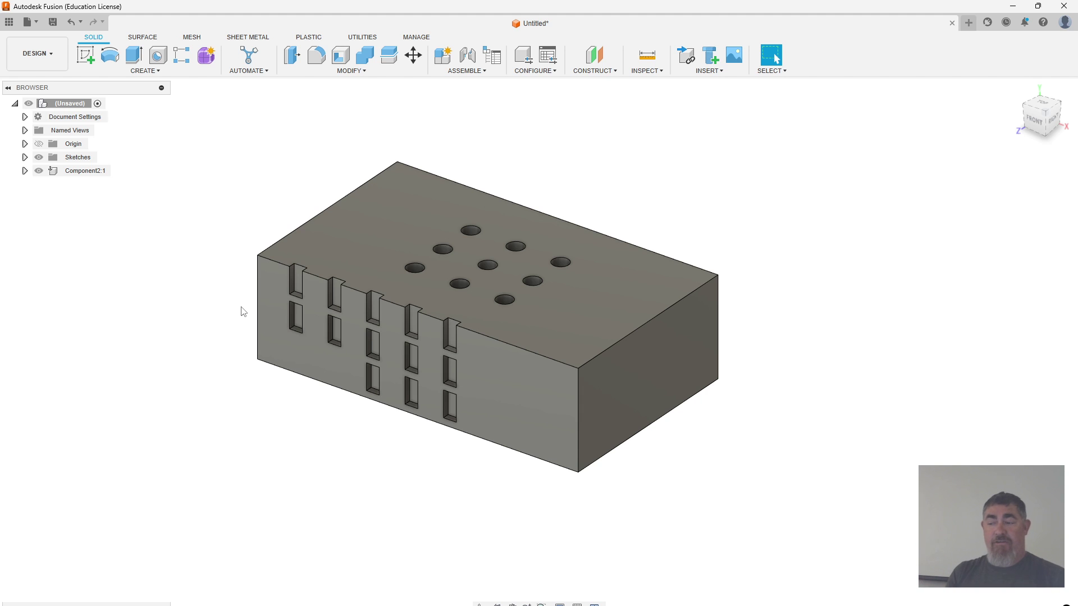
shift+middle_drag(572, 443, 573, 520)
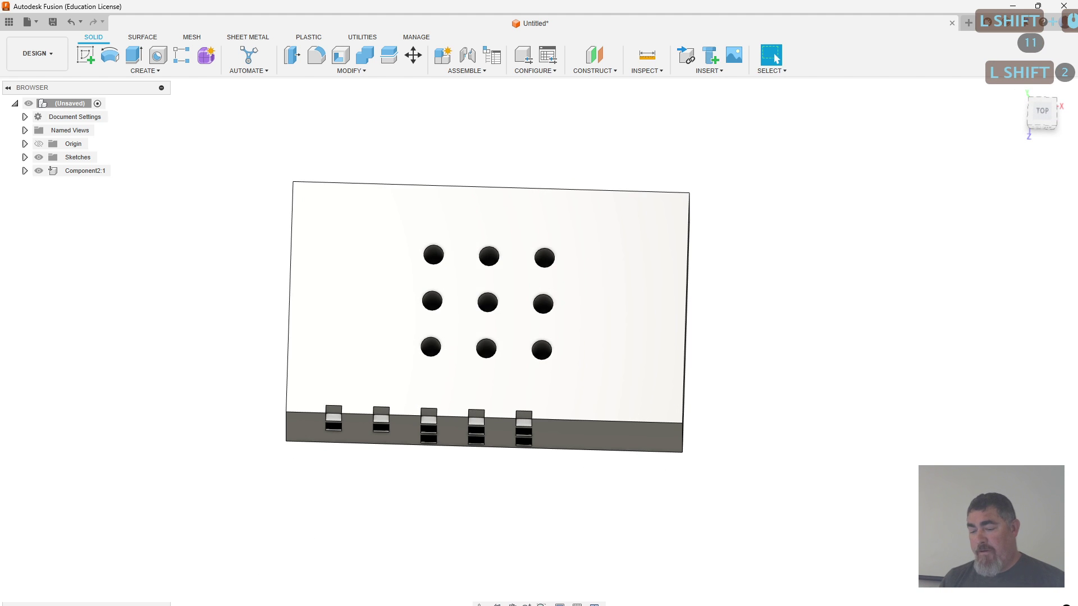
shift+middle_drag(387, 500, 349, 445)
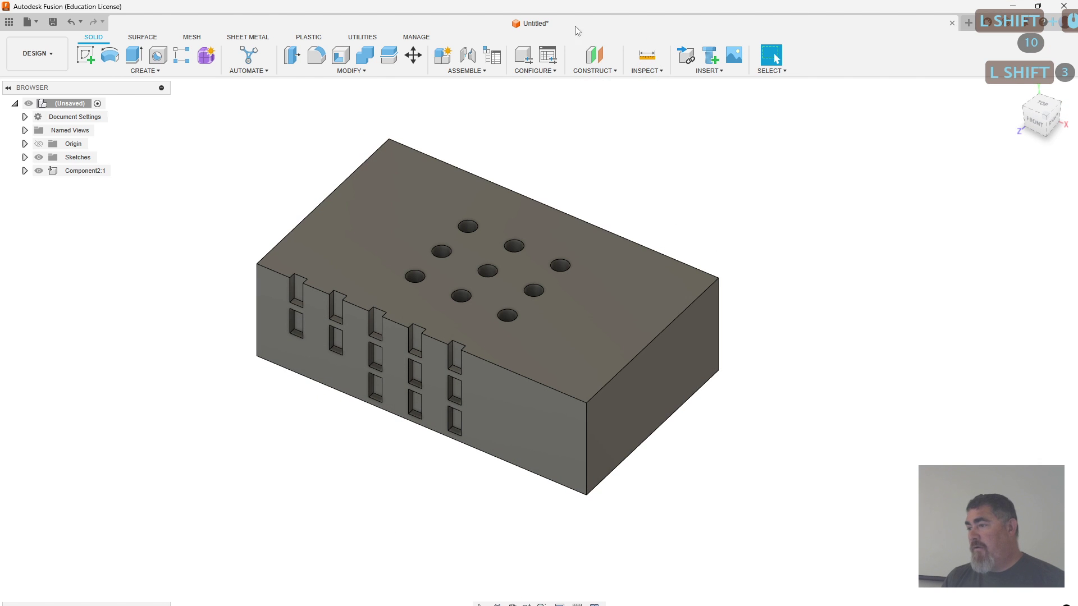
- Construct a plane at an angle of -135 deg through the block's vertical rear corner edge at the end away from the origin
click(594, 55)
click(594, 70)
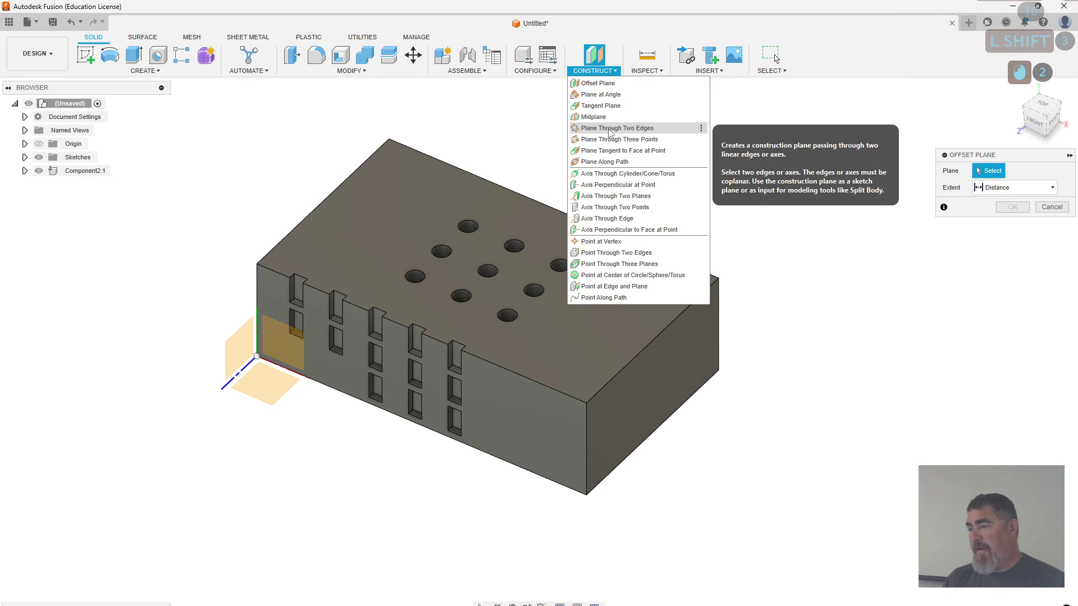
click(601, 94)
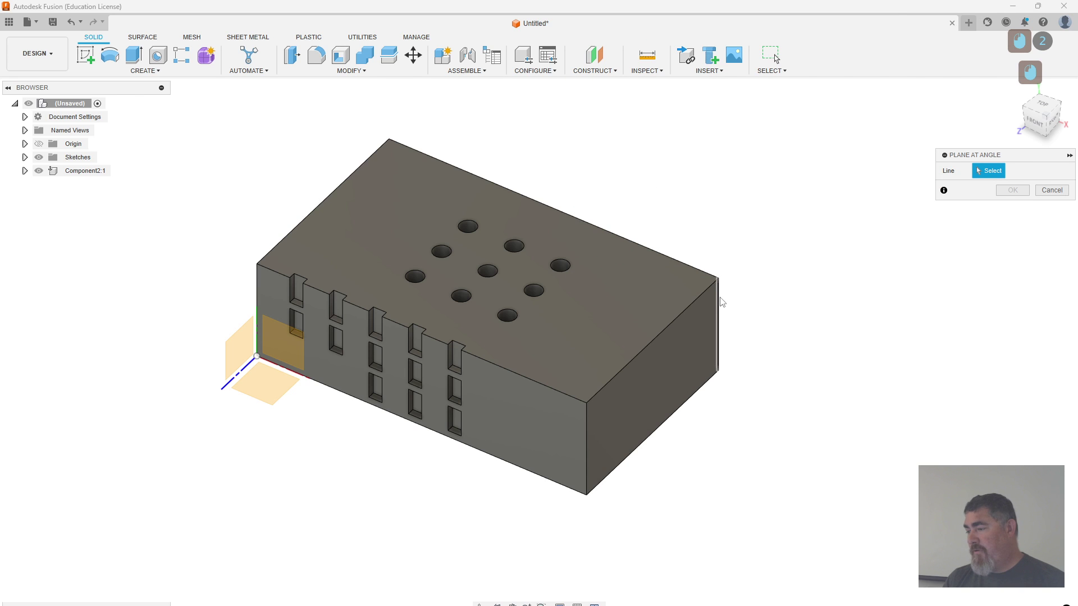
click(720, 303)
drag(686, 320, 709, 136)
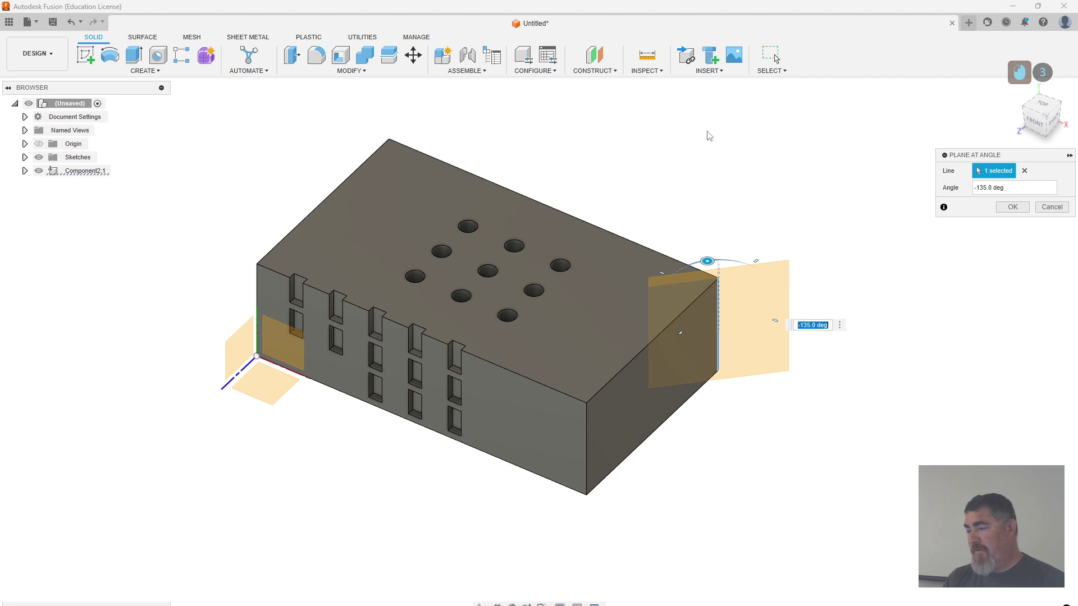
click(1005, 206)
- Construct an axis through two planes, using the angled plane and the block's top face
click(594, 70)
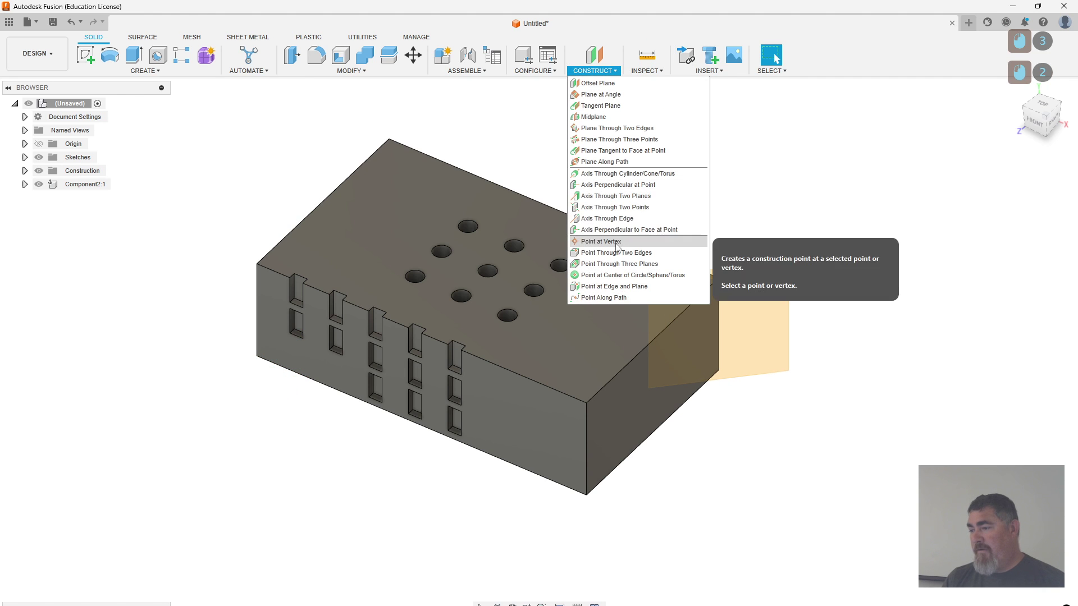
click(616, 196)
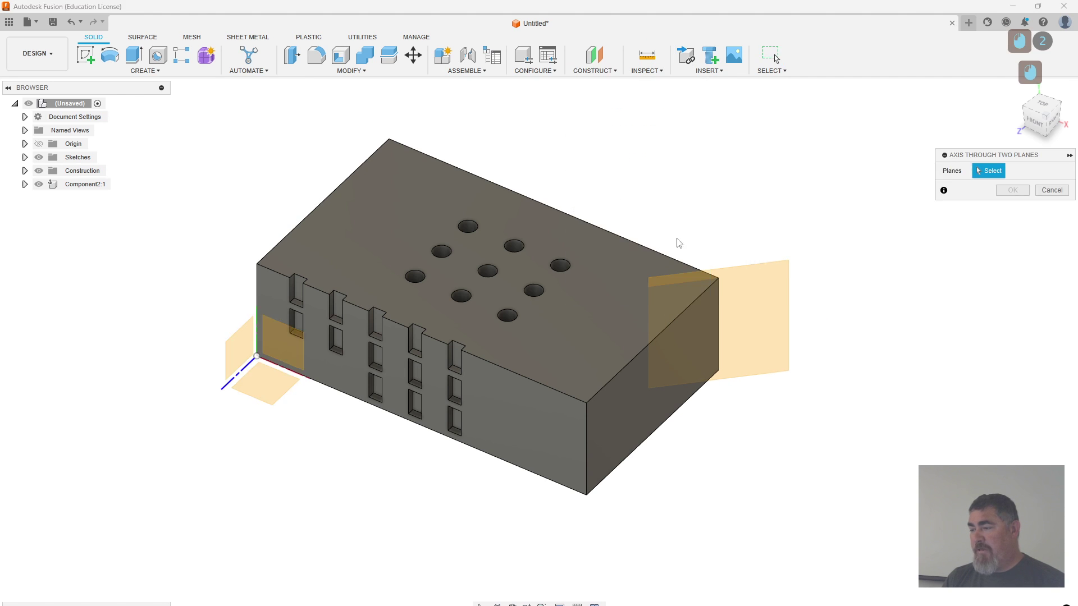
click(753, 333)
click(564, 312)
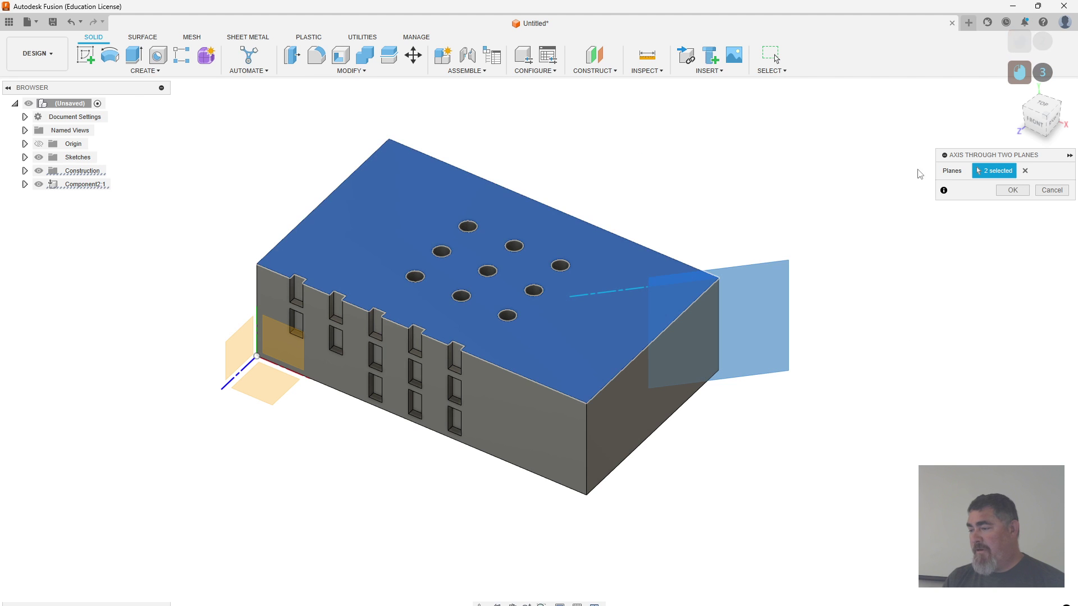
click(1012, 191)
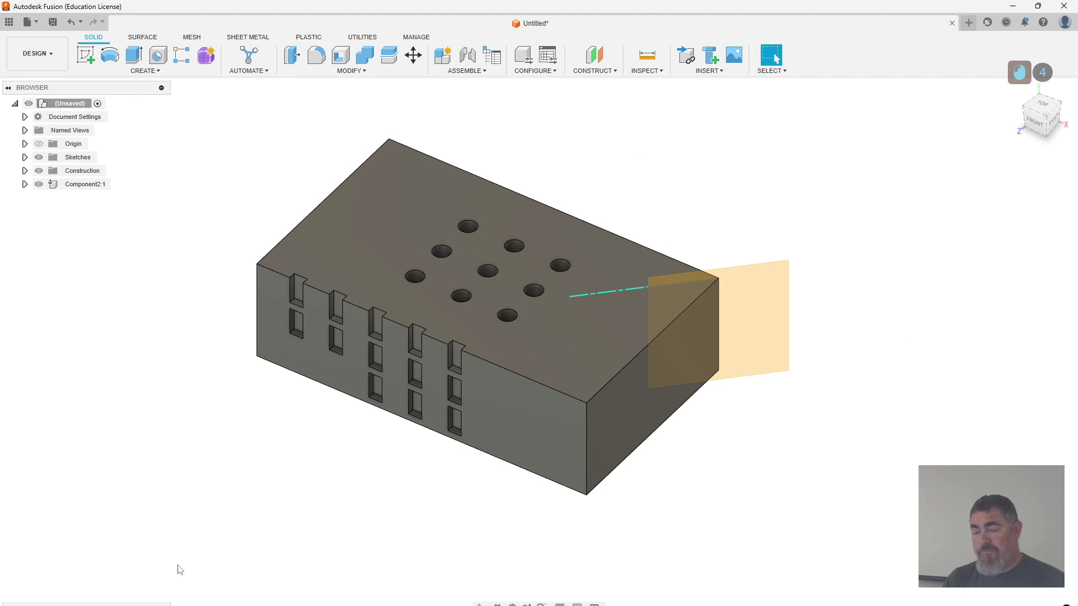
- Move the hole pattern after the new construction plane and axis in the timeline
click(228, 545)
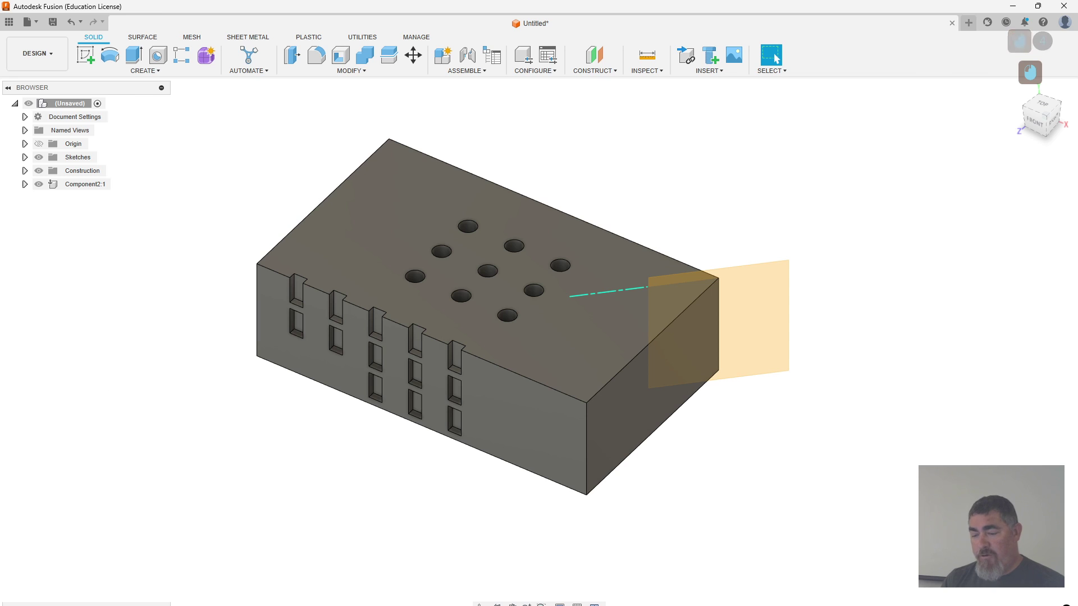
double_click(186, 605)
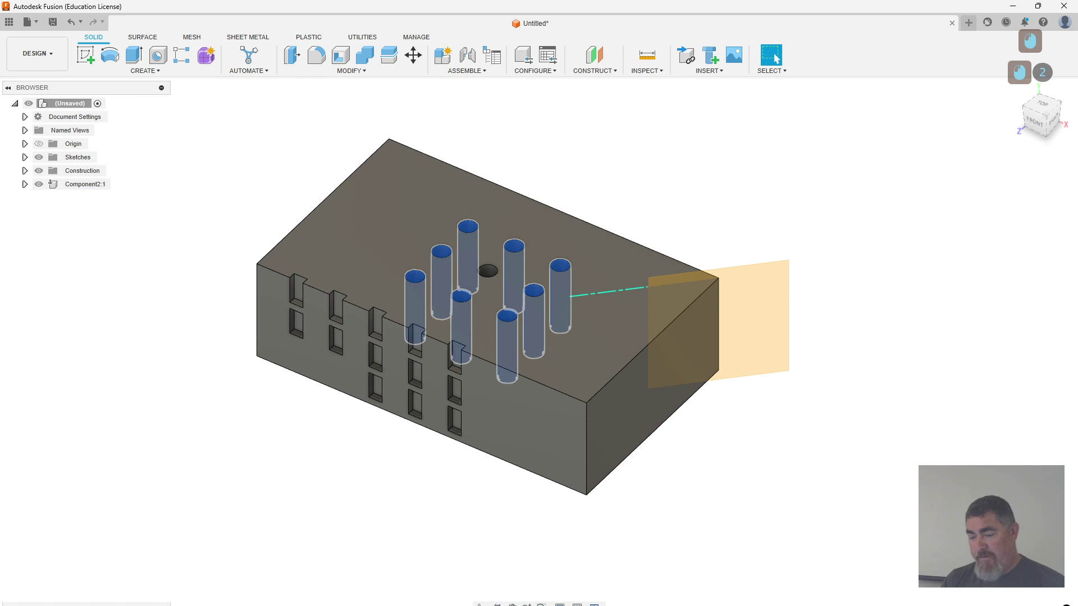
click(186, 605)
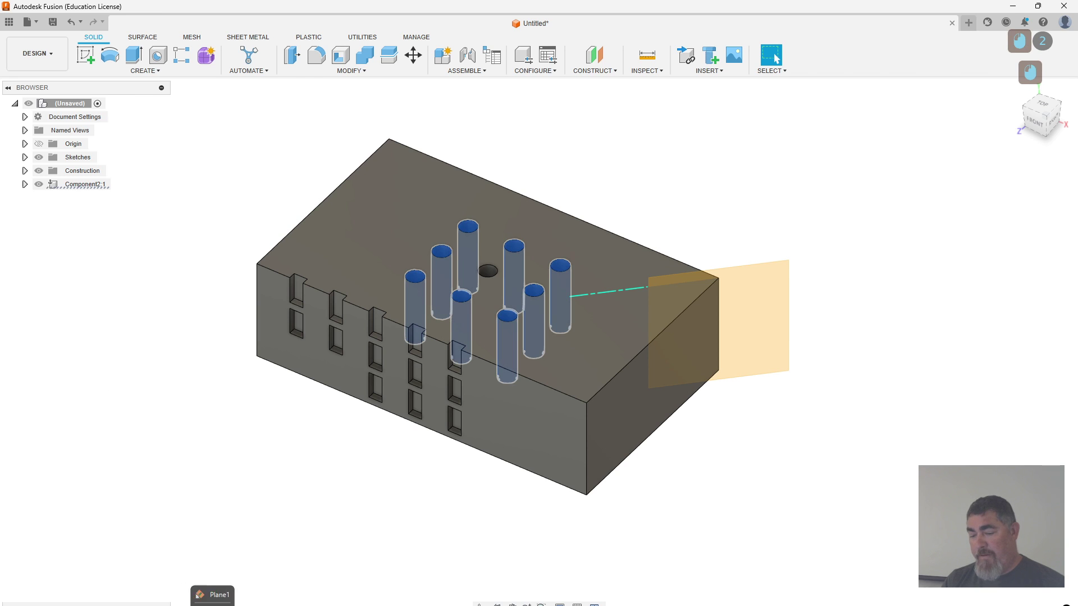
click(221, 605)
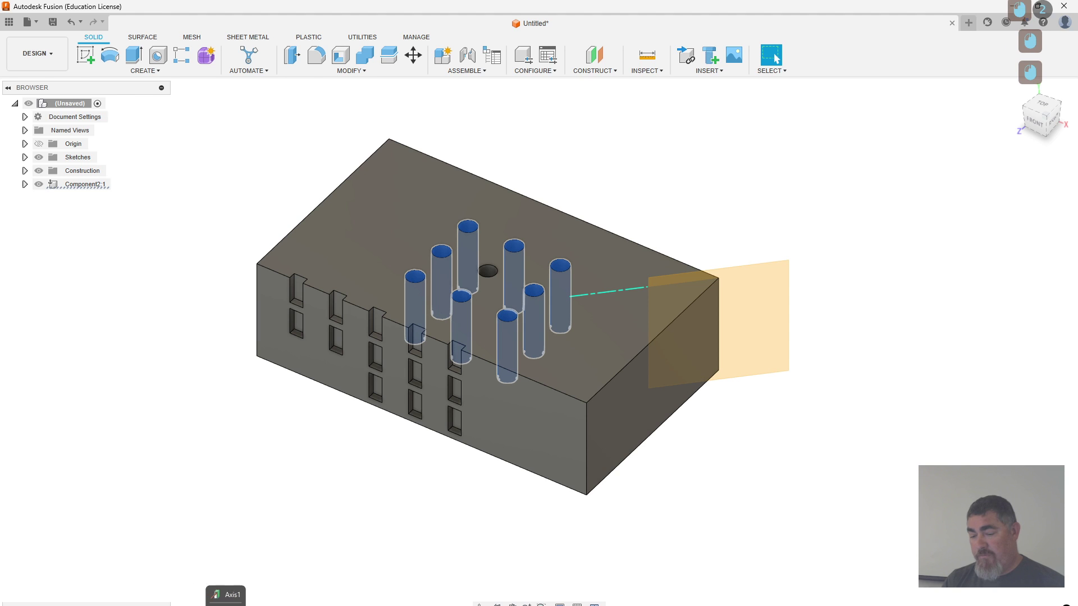
- Edit the hole pattern to use the angled construction axis as its second axis
double_click(222, 605)
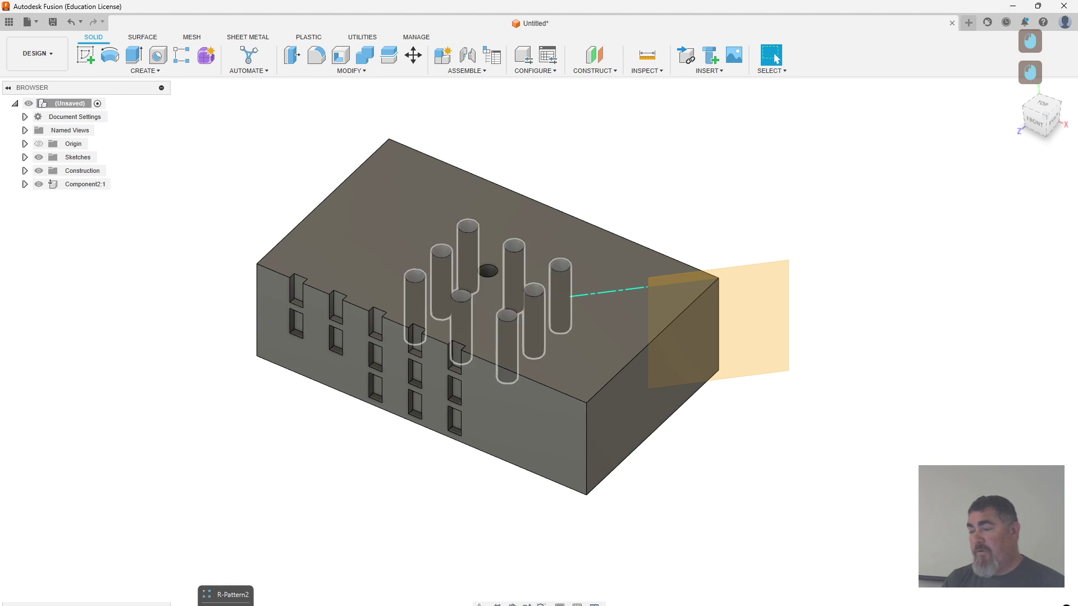
click(1024, 206)
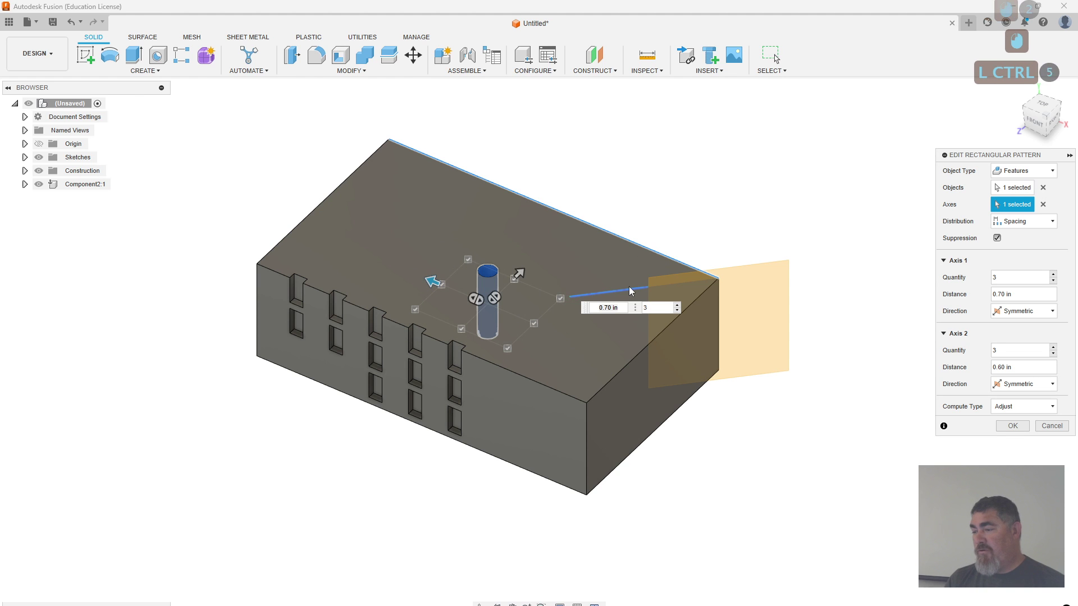
ctrl+click(721, 267)
shift+middle_drag(365, 508, 390, 547)
key(shift)
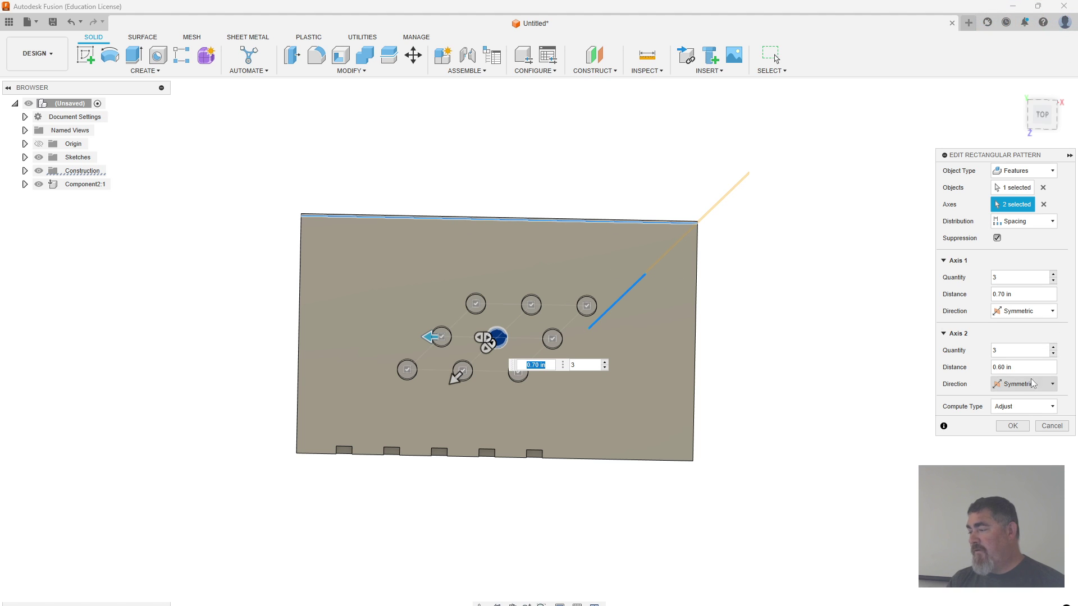
click(1013, 426)
- Delete the construction axis and the angled construction plane despite the features that reference them
shift+middle_drag(910, 440, 838, 397)
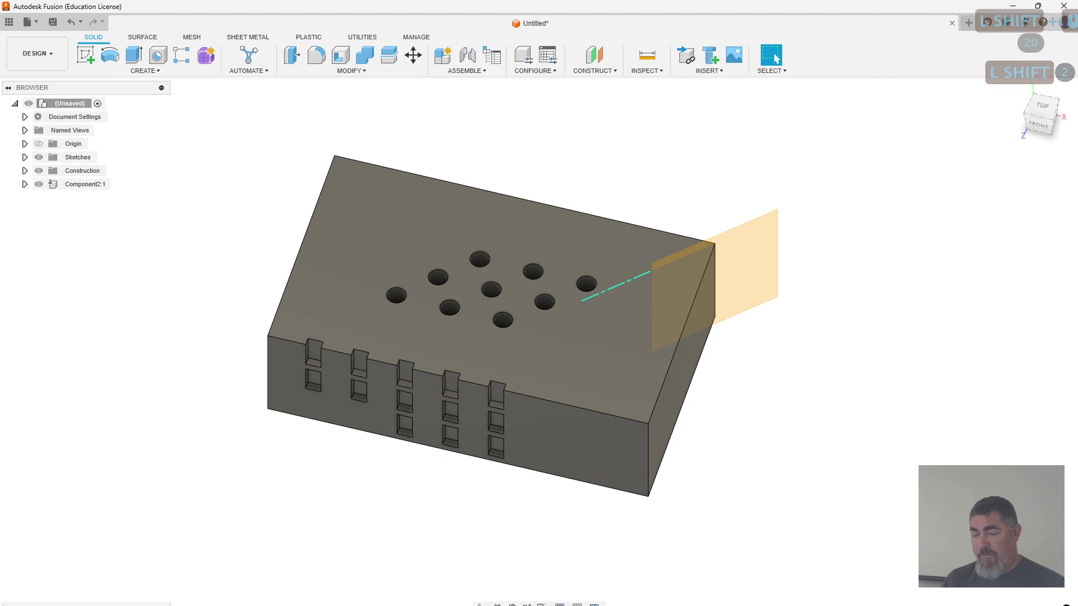
key(Delete)
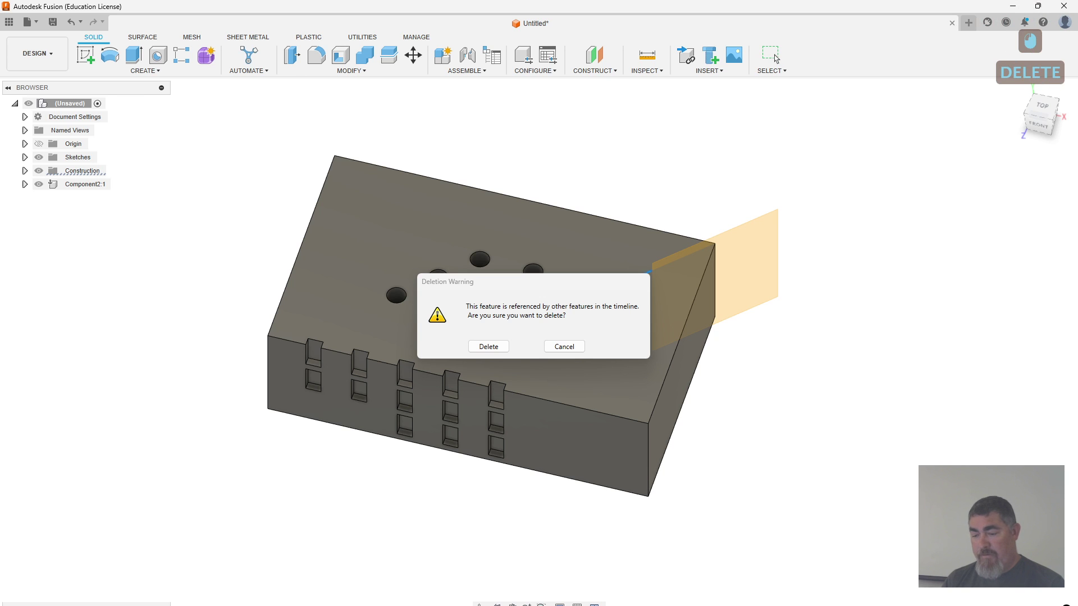
key(Return)
click(489, 345)
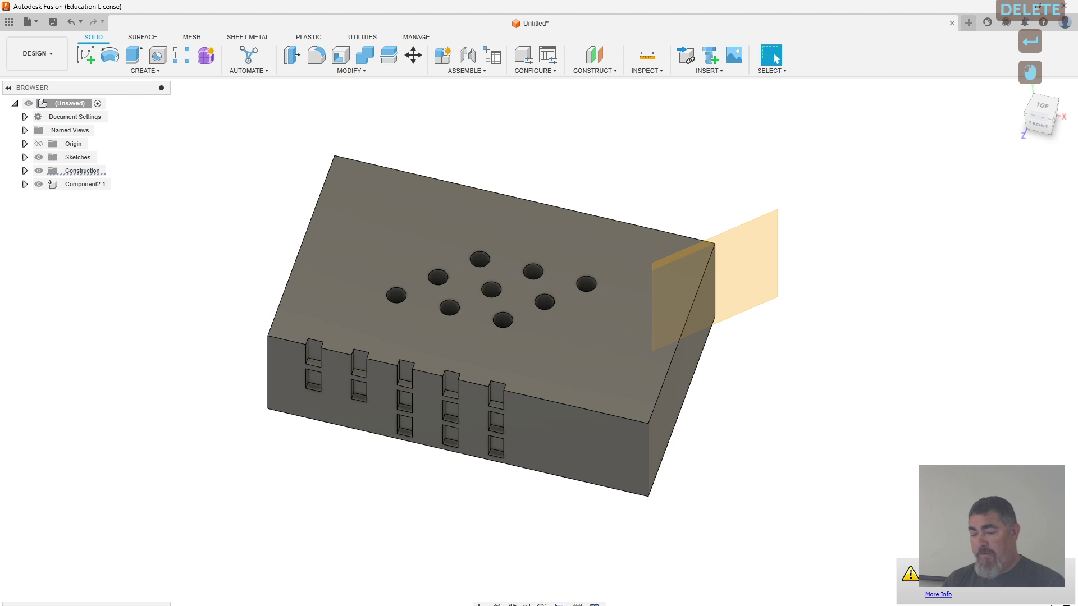
- Sketch an angled line on the block's top face, starting at the rear corner and running inward toward the holes
click(85, 55)
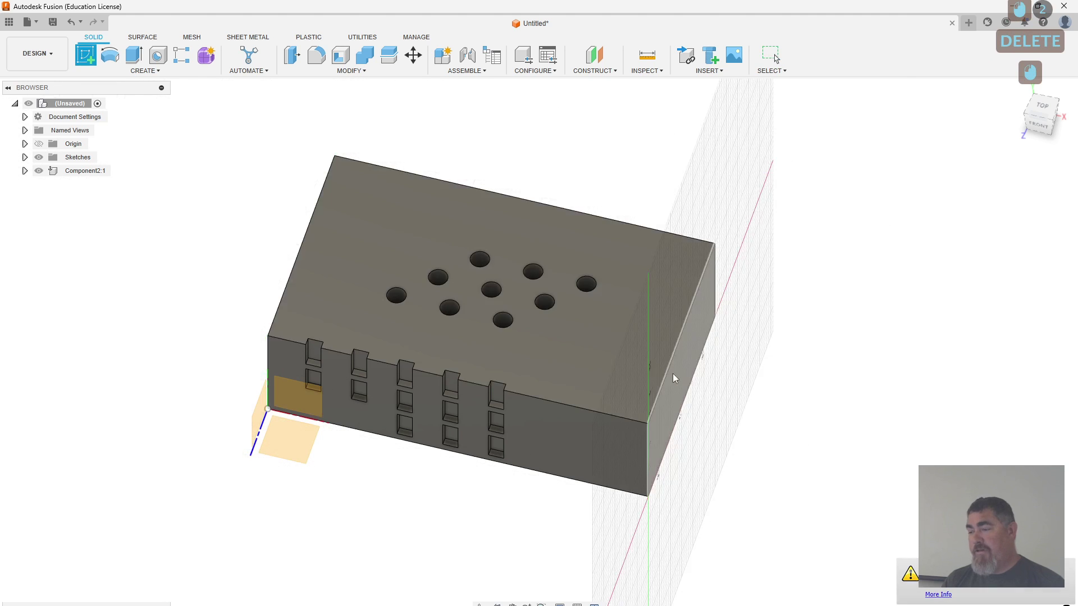
click(589, 332)
key(l)
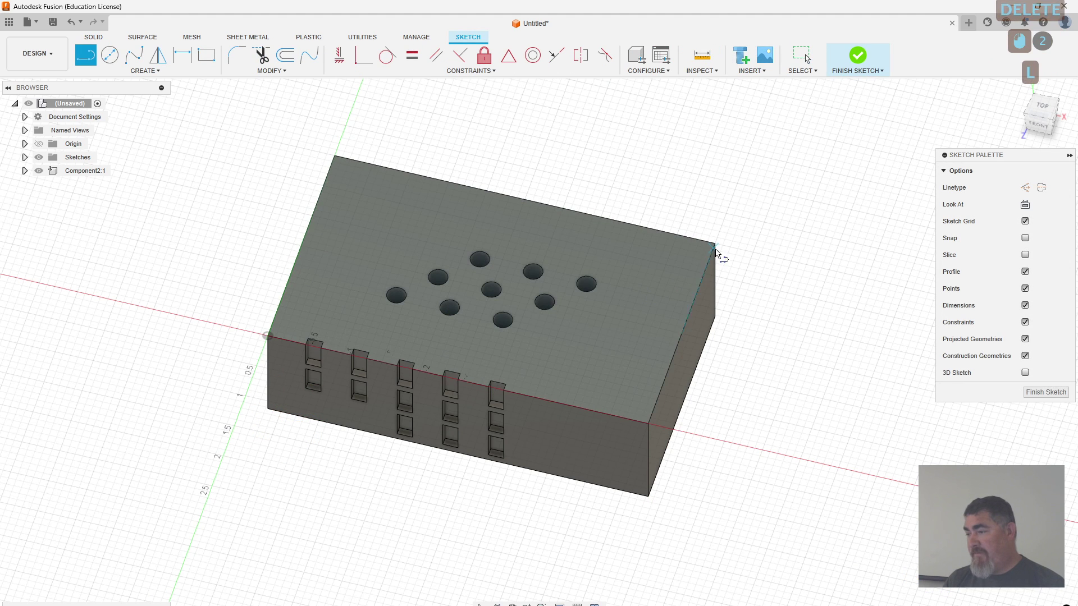
click(715, 244)
click(660, 265)
key(Escape)
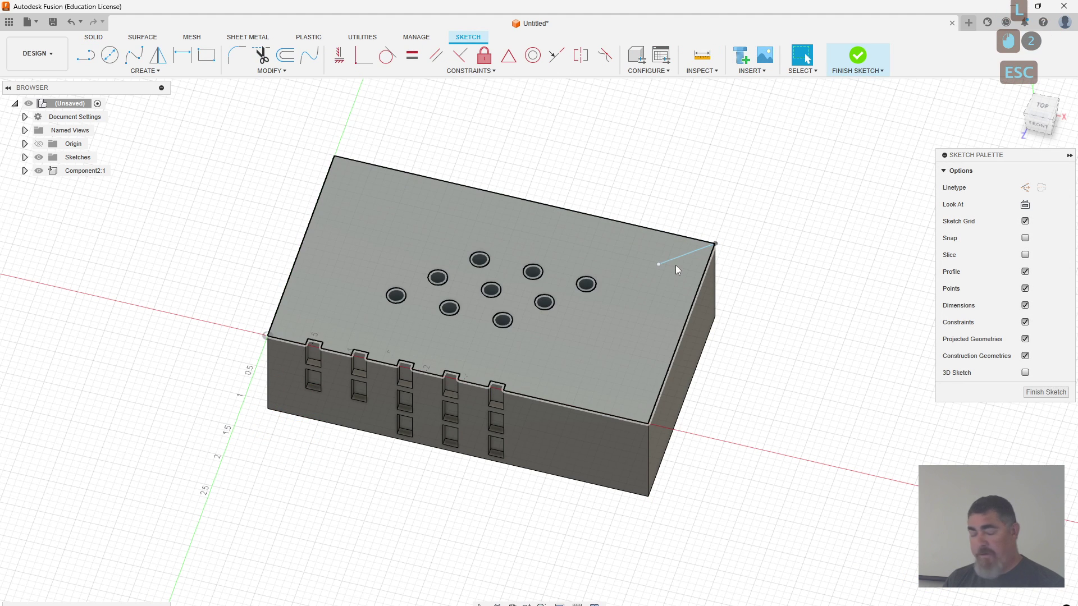
- Dimension the angle between the sketched line and the block's adjacent short top edge as 45°
key(d)
click(703, 284)
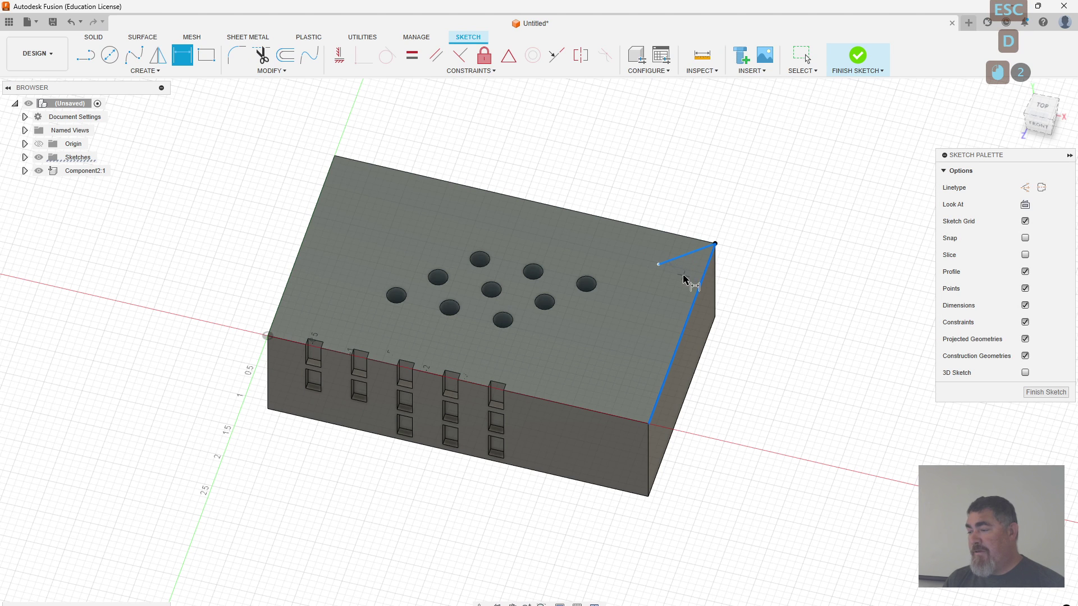
click(686, 278)
text(45)
key(Return)
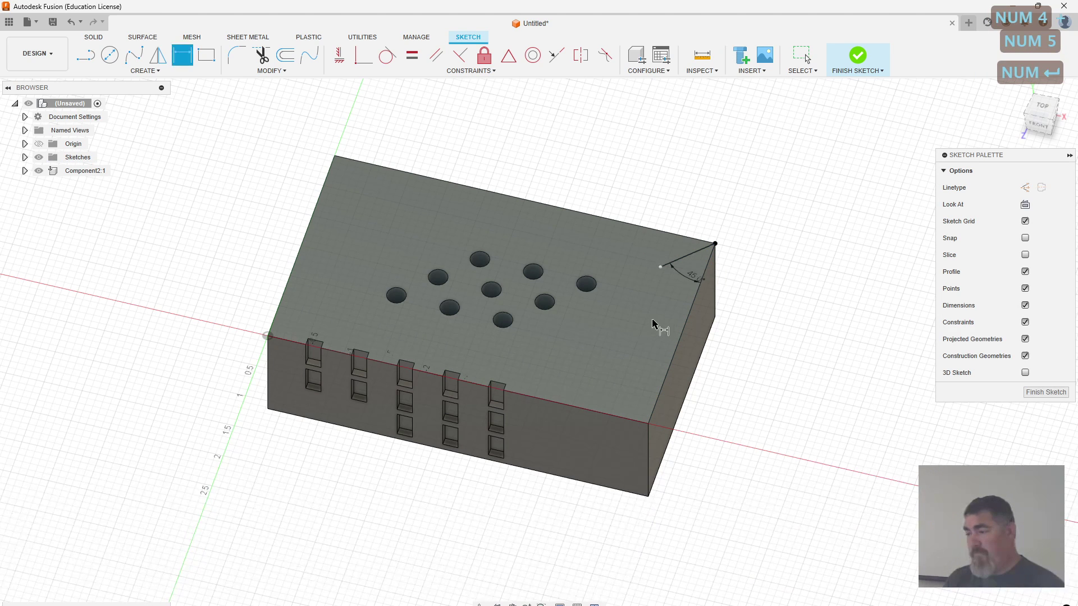
- Set the angle between the sketched line and the block's short edge to 30°
double_click(692, 276)
text(30)
key(Return)
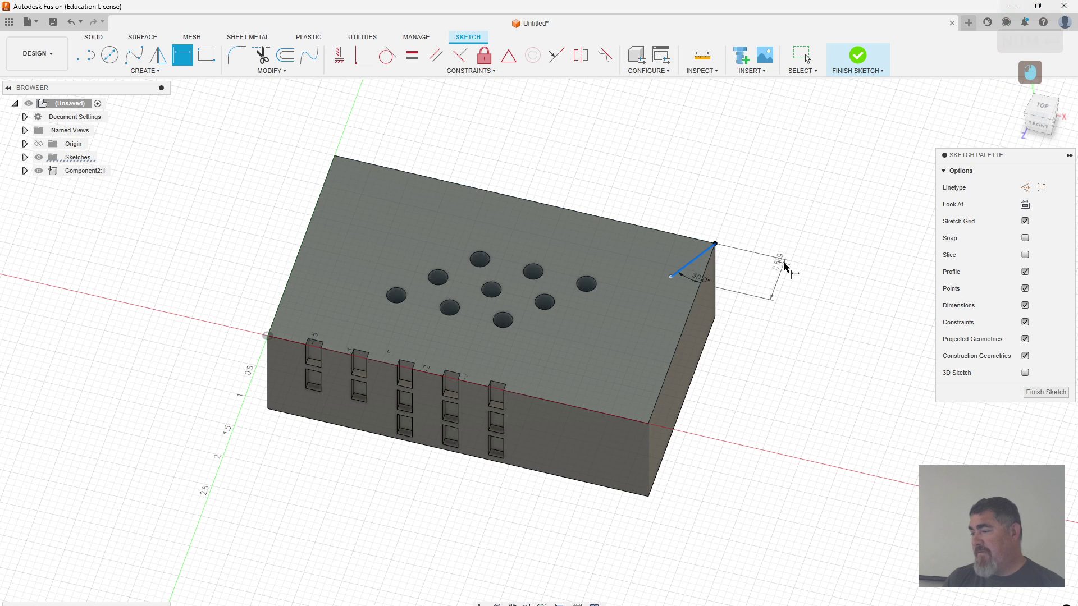
key(Escape)
key(Escape)
- Extend the angled line to the block's front top edge, constrain its endpoint coincident with that edge, and finish the sketch
drag(670, 277, 501, 405)
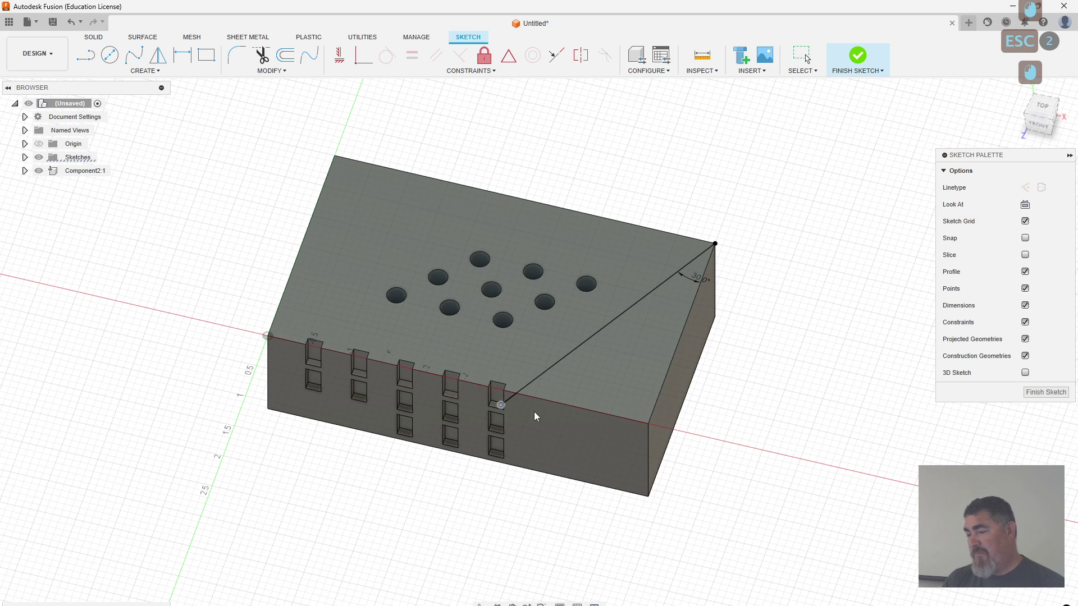
click(363, 56)
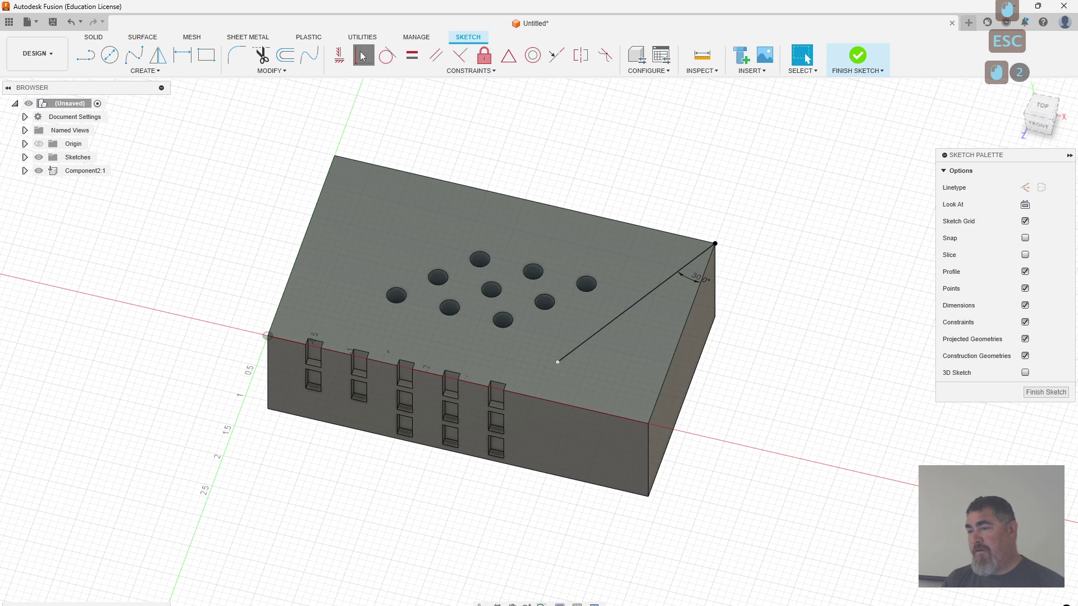
click(554, 366)
click(558, 408)
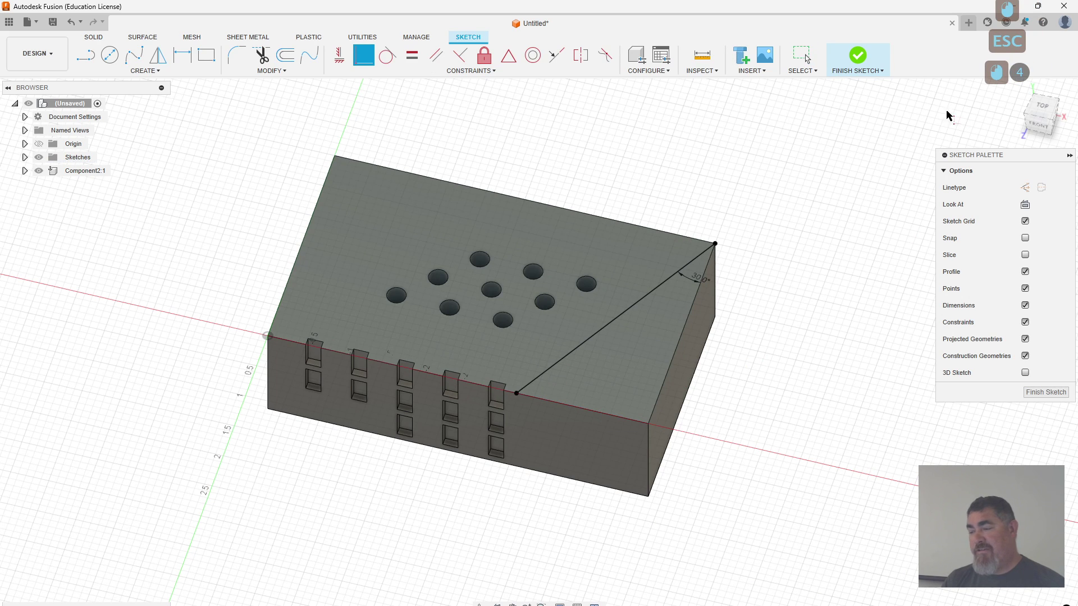
click(857, 55)
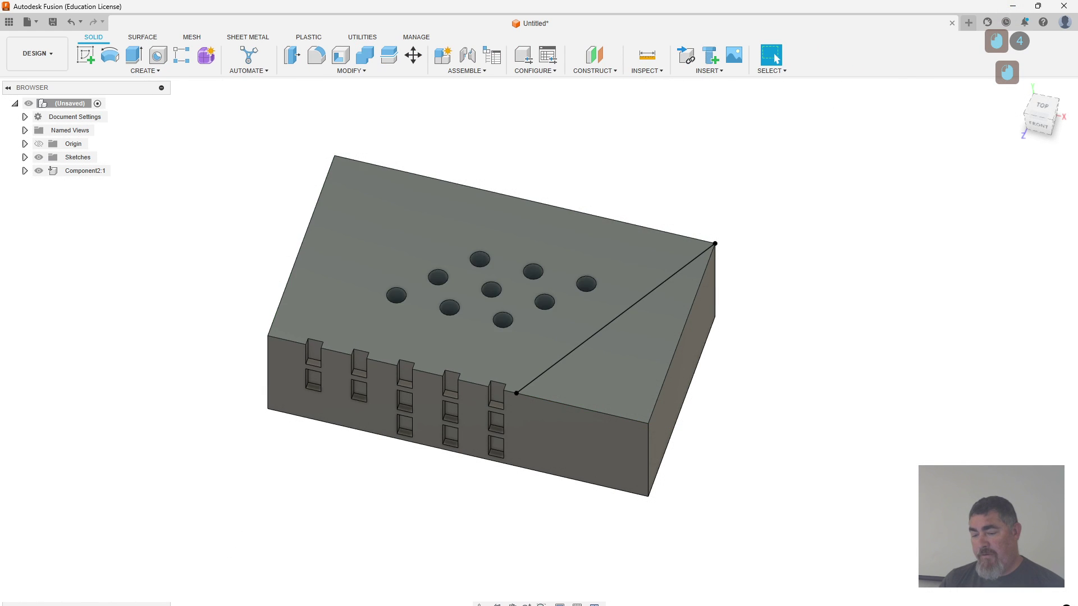
- Place the line sketch before the hole pattern in the timeline and add the sketched line as the pattern's second axis
click(212, 605)
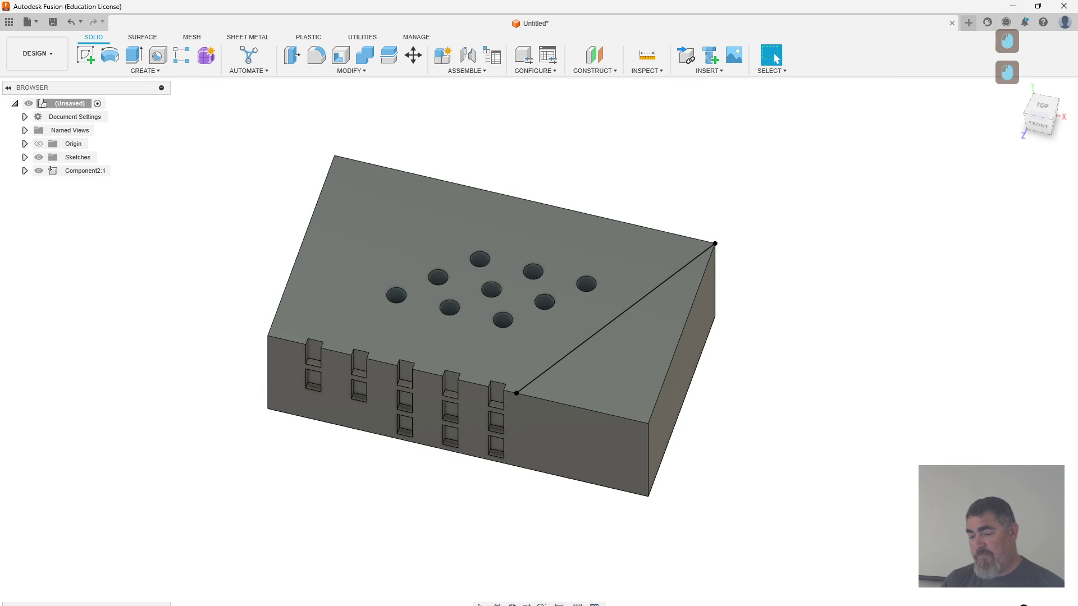
drag(212, 605, 186, 605)
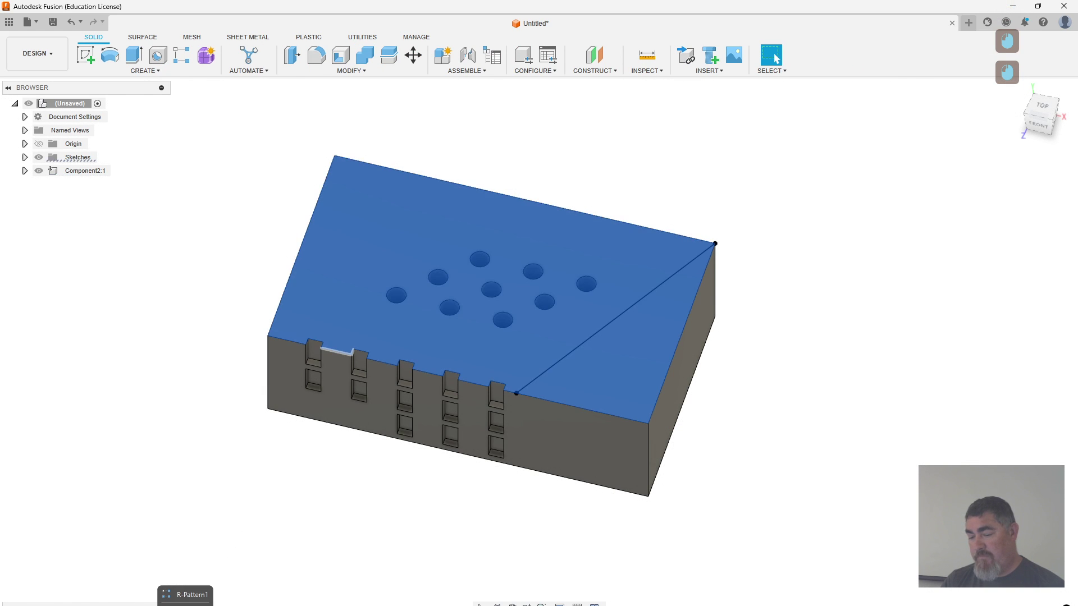
click(212, 605)
double_click(212, 605)
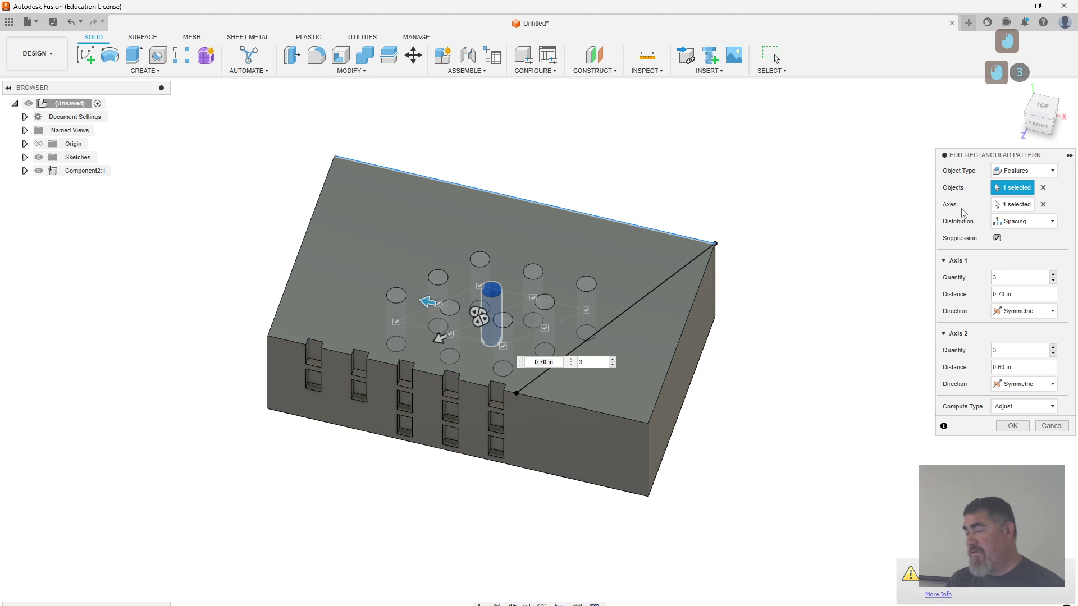
click(1013, 204)
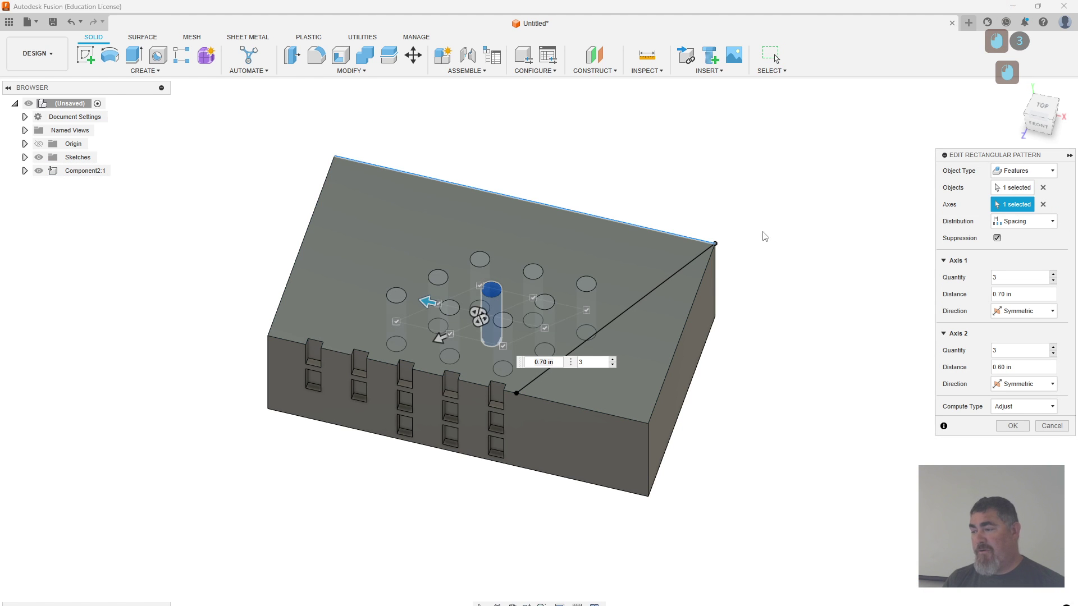
ctrl+click(699, 255)
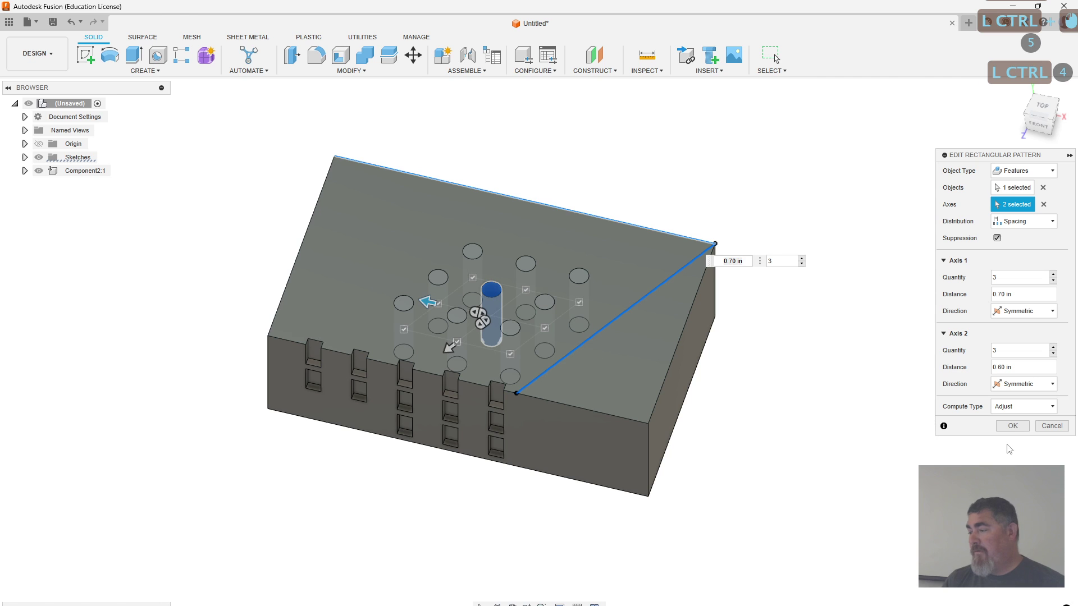
click(1012, 427)
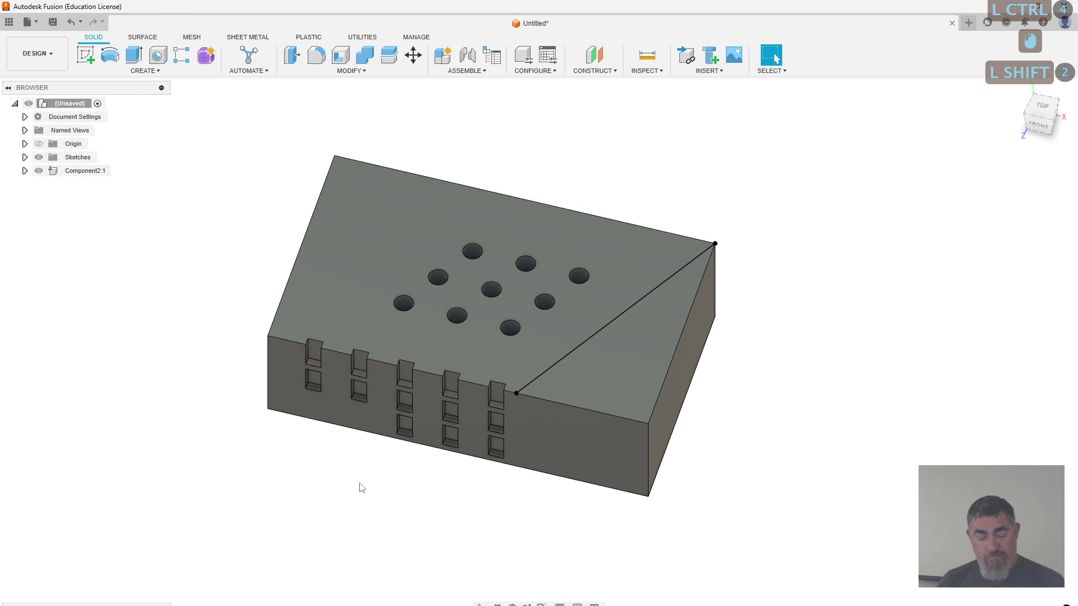
- Hide Sketch5, which contains the angled line on the block's top face
mouse_move(359, 488)
shift+middle_down()
mouse_move(382, 450)
mouse_move(344, 498)
shift+middle_up()
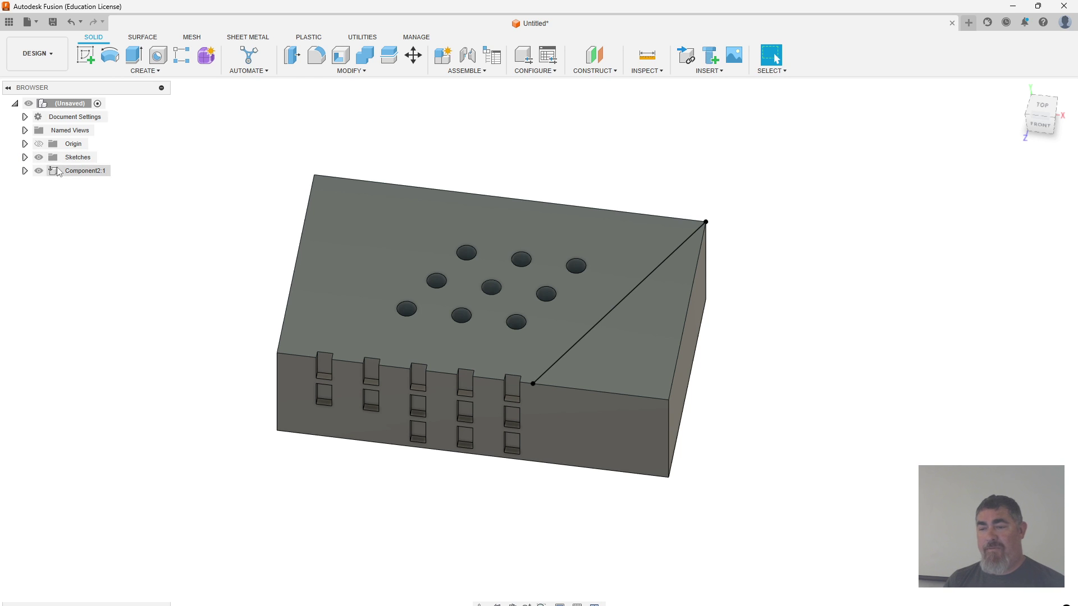
click(24, 157)
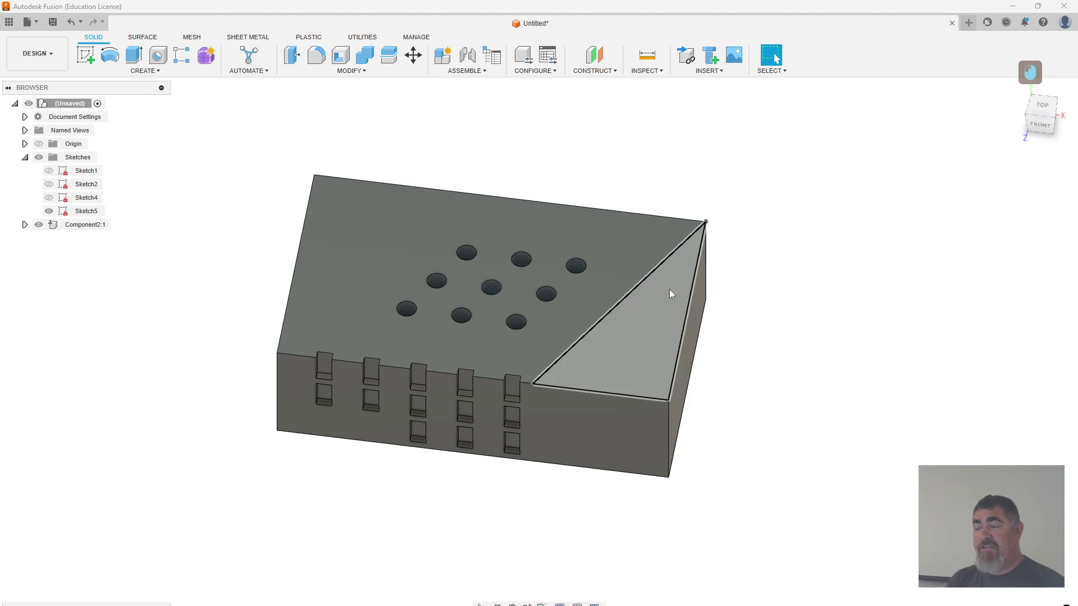
click(49, 212)
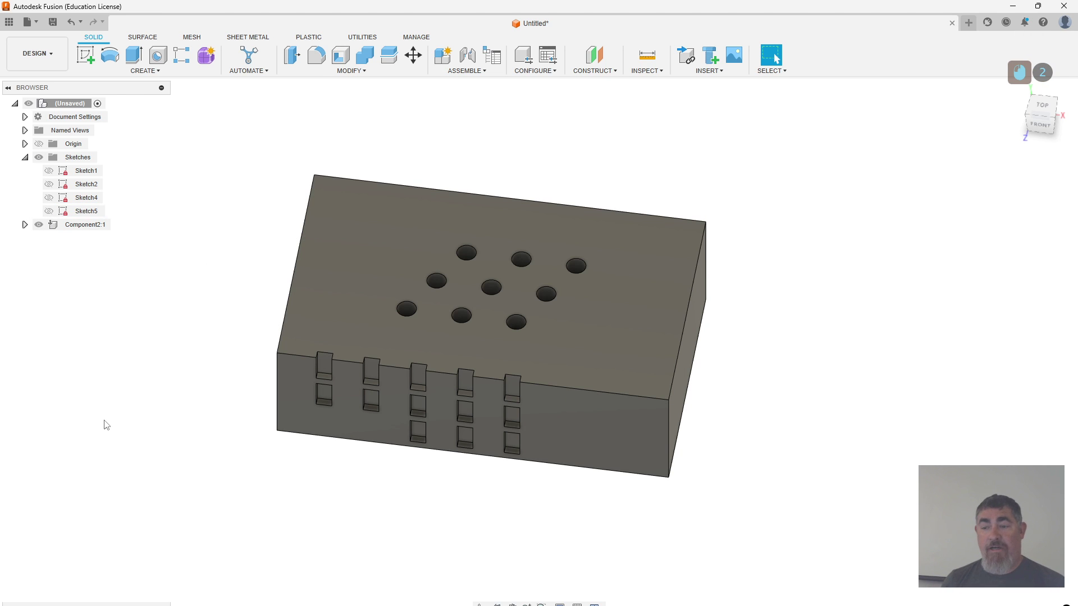
mouse_move(152, 409)
shift+middle_down()
mouse_move(154, 390)
mouse_move(157, 440)
mouse_move(157, 413)
shift+middle_up()
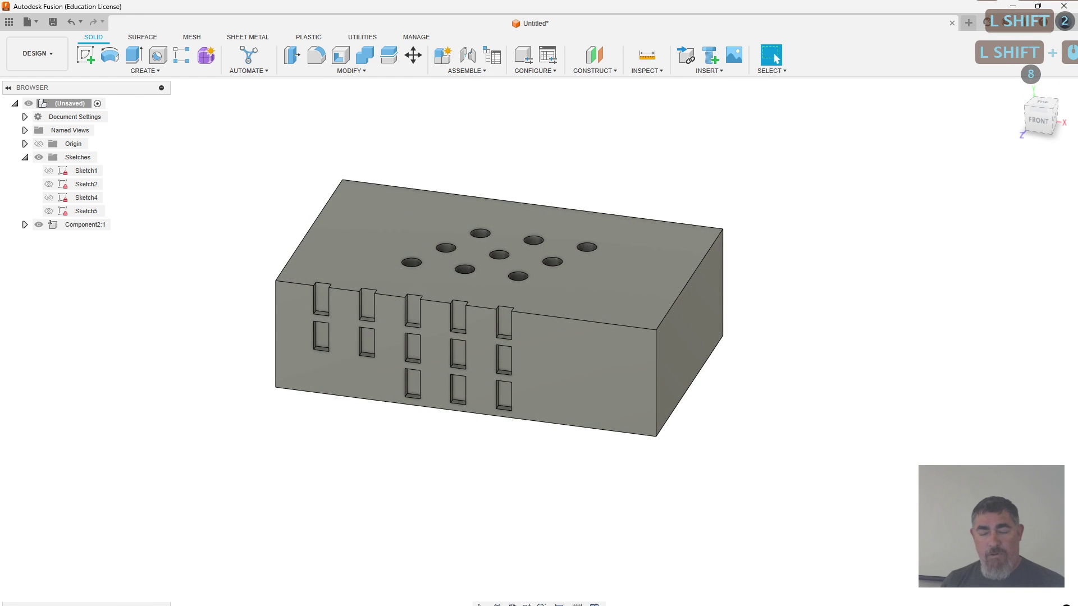